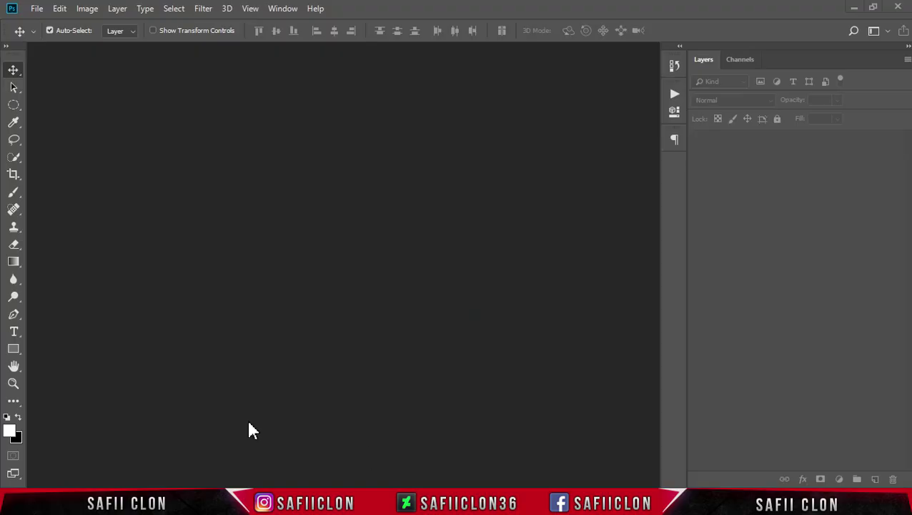
Open tamara-bellis-639322-unsplash.jpg from the Peach folder and unlock its Background into Layer 0.
left_click(37, 10)
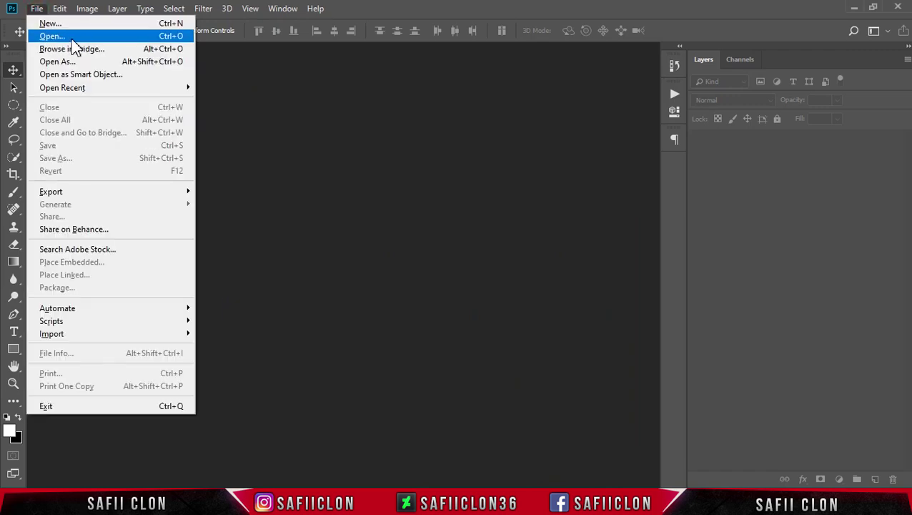
left_click(71, 39)
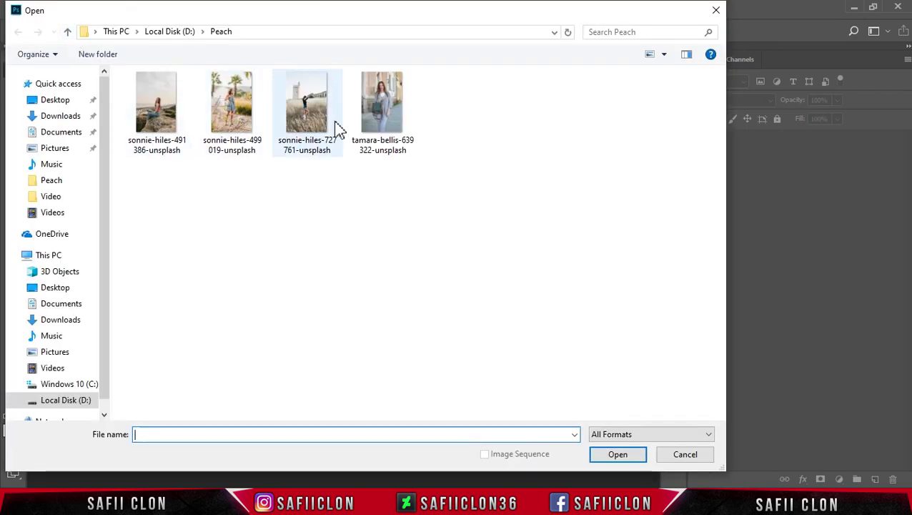
left_click(389, 118)
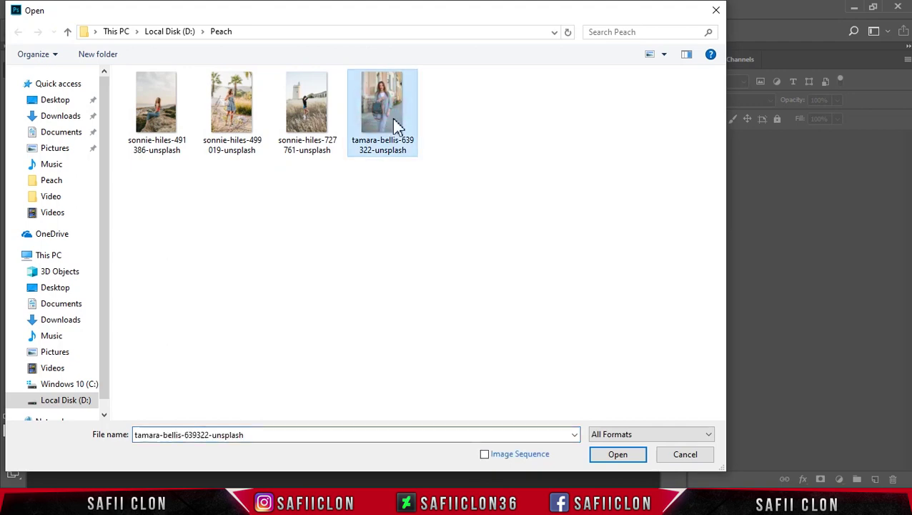
left_click(619, 458)
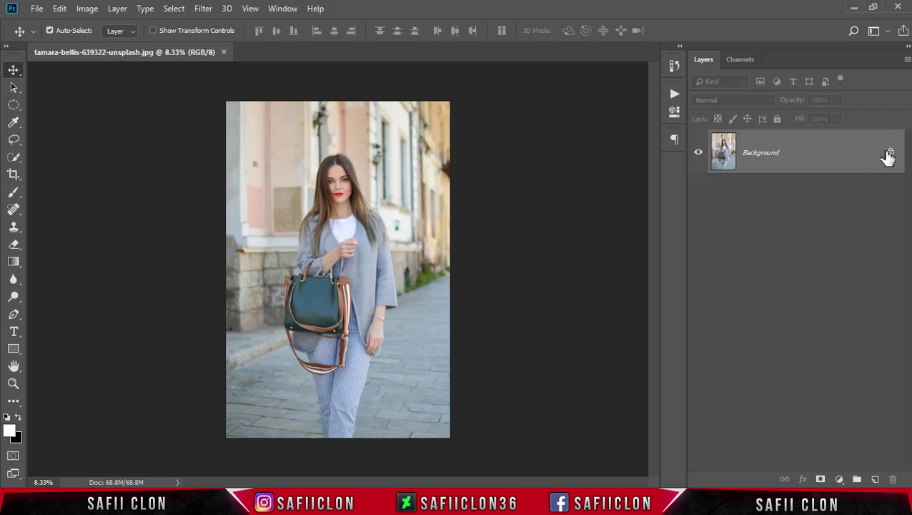
left_click(890, 155)
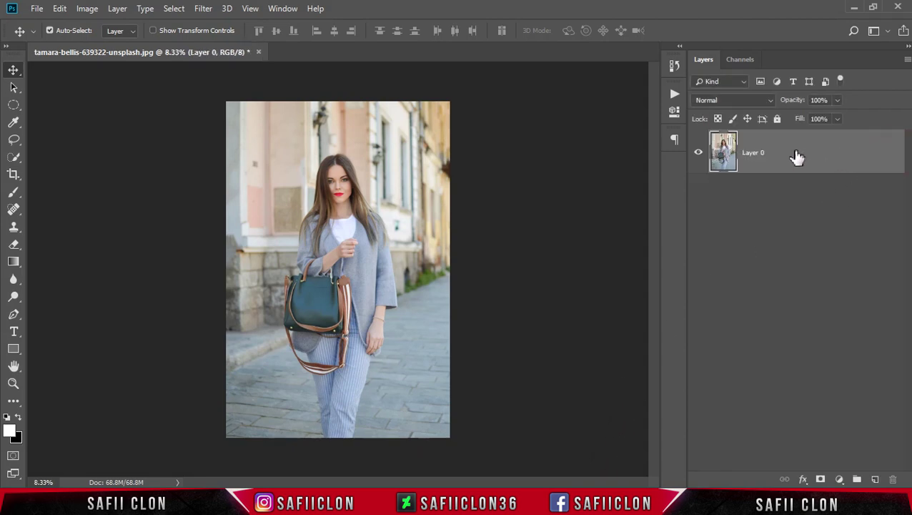
Duplicate Layer 0 as Layer 0 copy and convert the copy to a Smart Object.
right_click(821, 150)
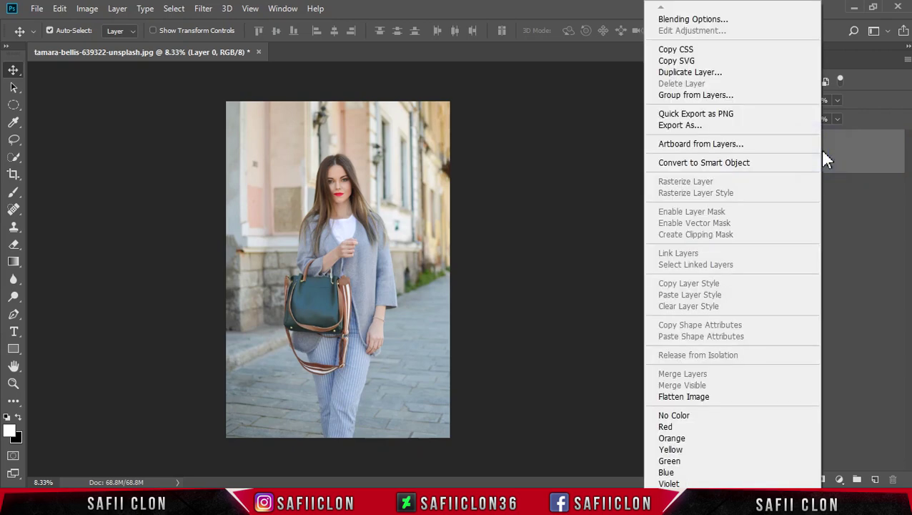
left_click(708, 78)
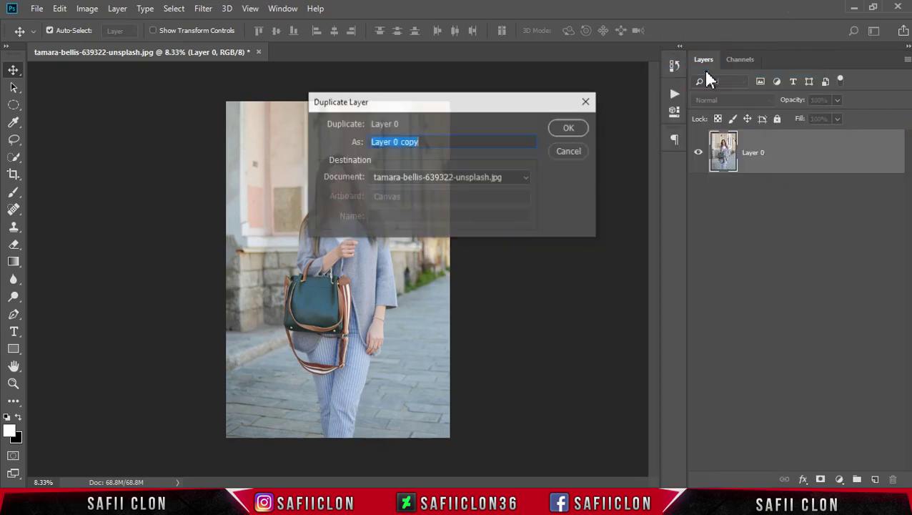
left_click(570, 128)
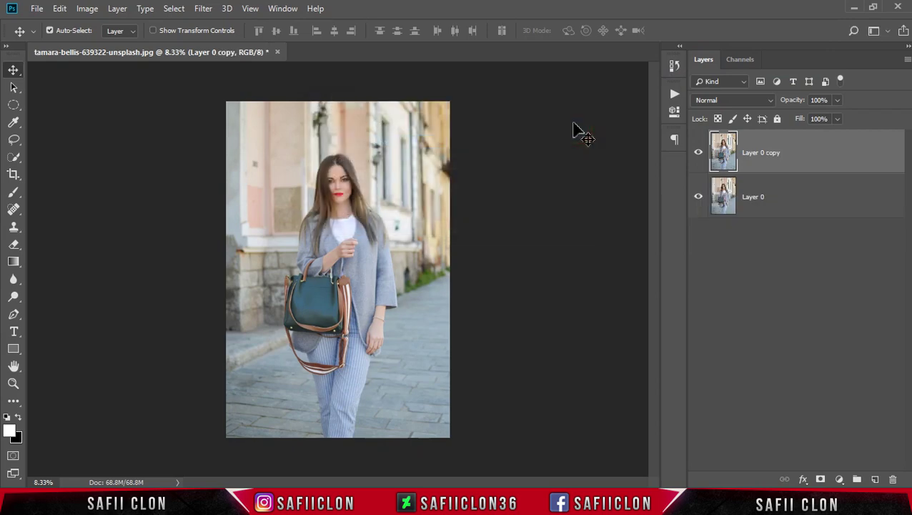
right_click(812, 159)
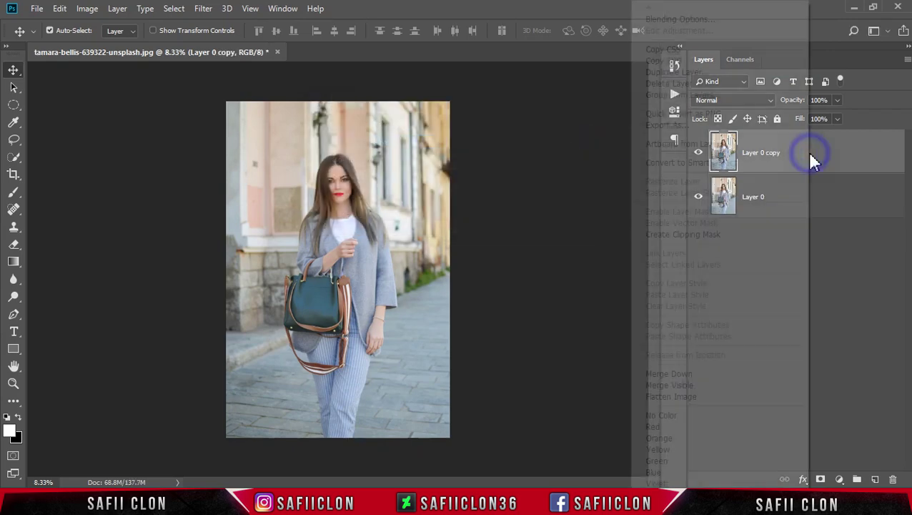
left_click(692, 164)
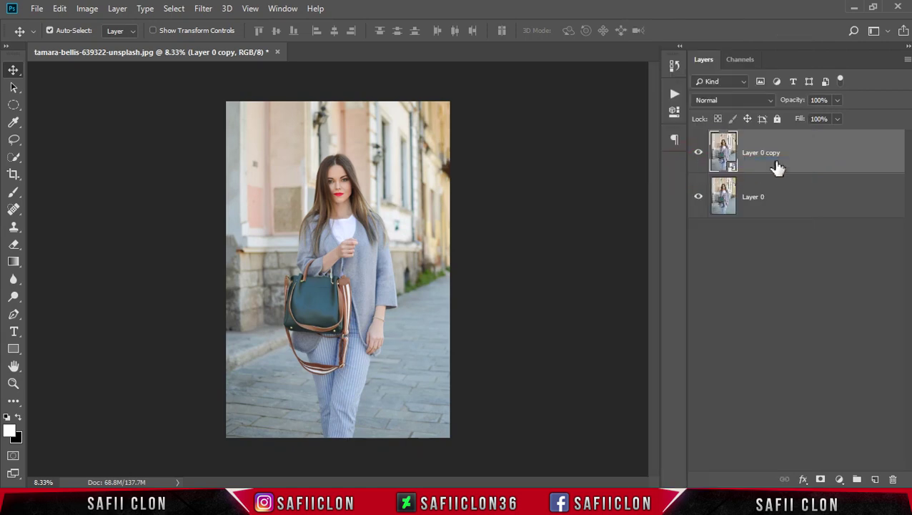
left_click(817, 156)
Apply the Camera Raw Filter to the copy and warm Temperature to +21.
left_click(203, 9)
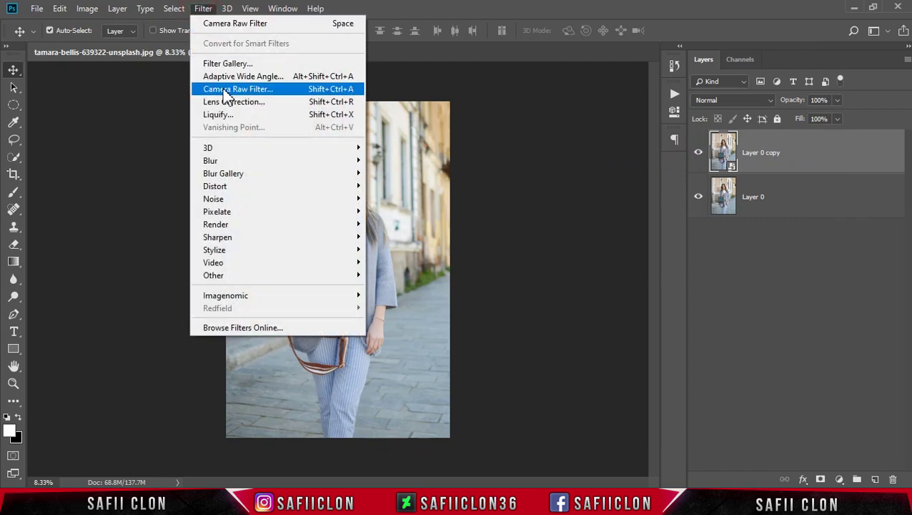
left_click(261, 92)
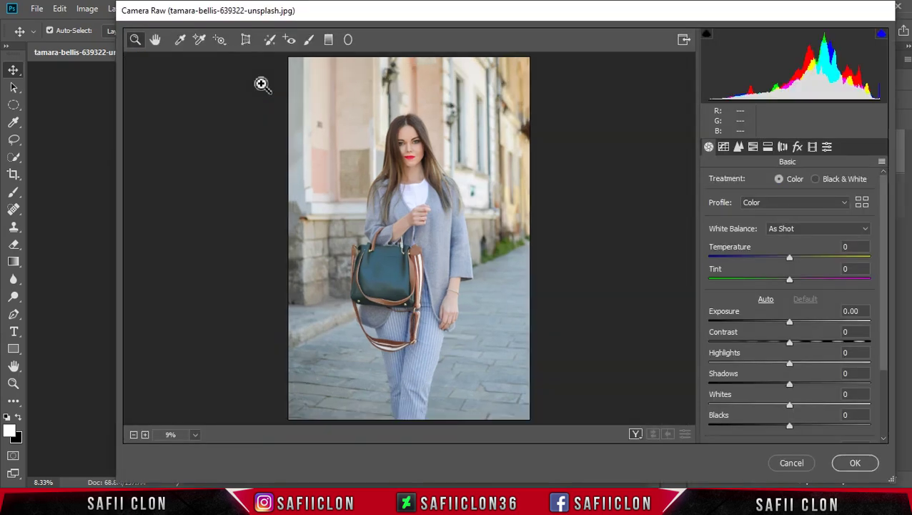
left_click_drag(448, 16, 404, 21)
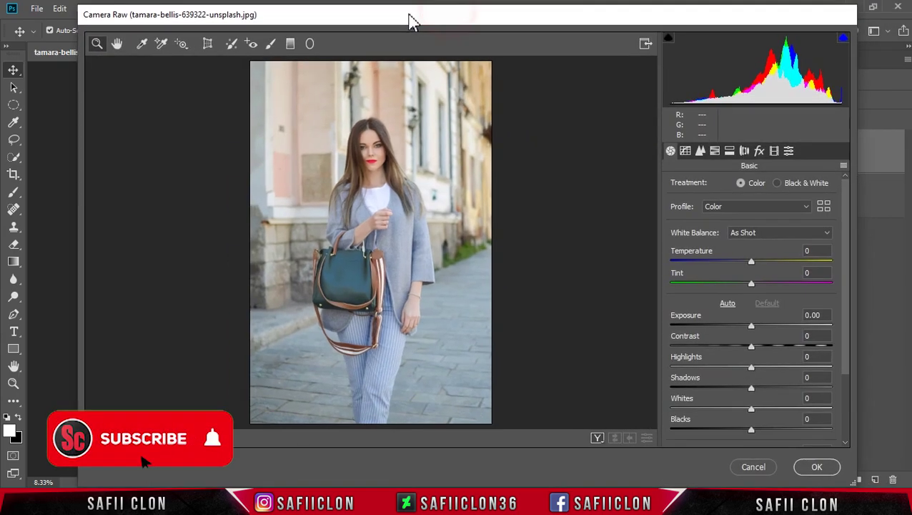
left_click_drag(841, 230, 842, 269)
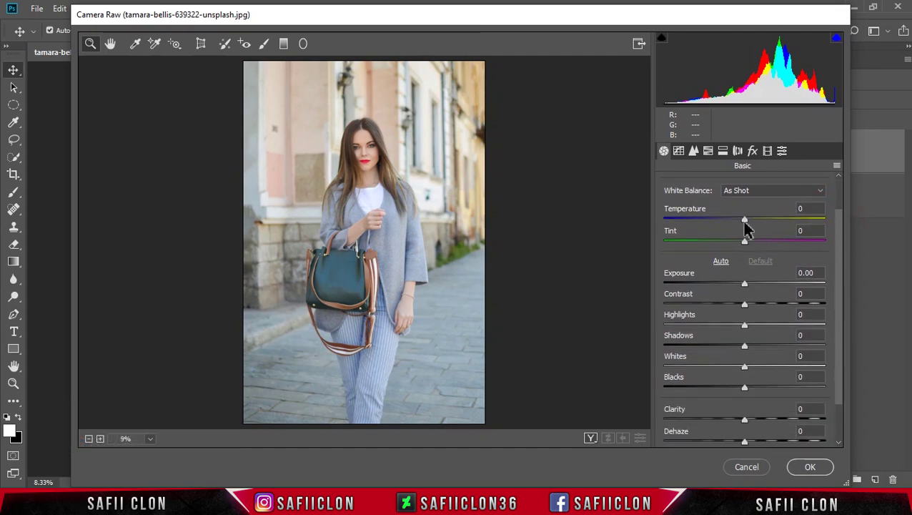
left_click_drag(747, 219, 763, 216)
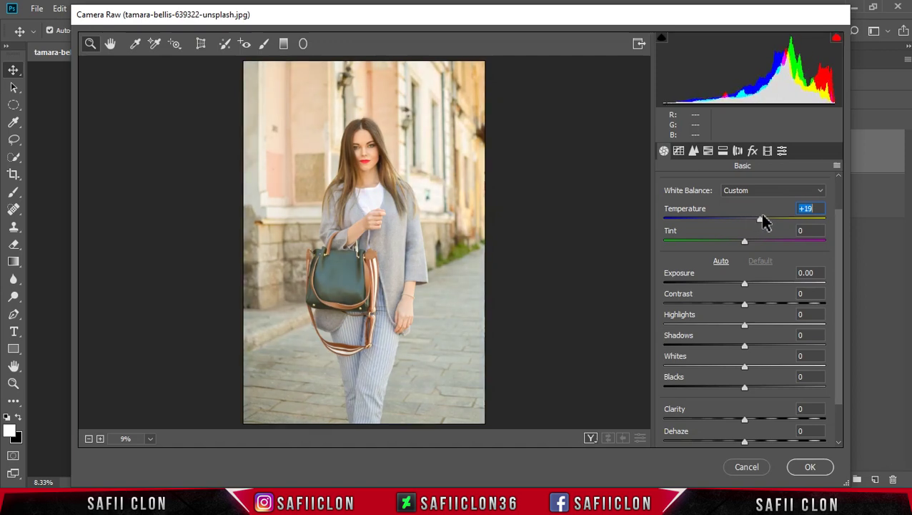
left_click_drag(762, 216, 785, 248)
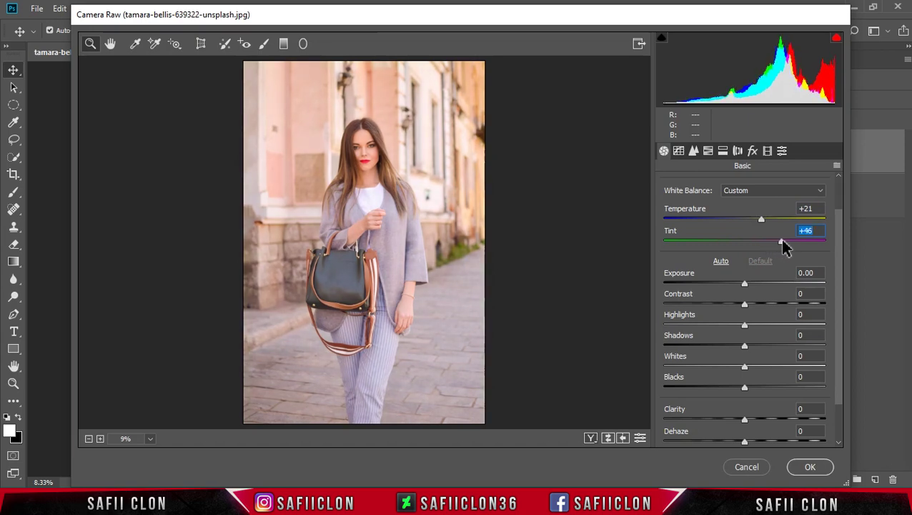
Set Exposure +0.10, Highlights -58, Blacks +9, lower Whites and Dehaze, Vibrance -11, Saturation -12.
mouse_move(744, 285)
left_mouse_down()
mouse_move(730, 303)
mouse_move(739, 323)
mouse_move(754, 325)
mouse_move(718, 336)
left_mouse_up()
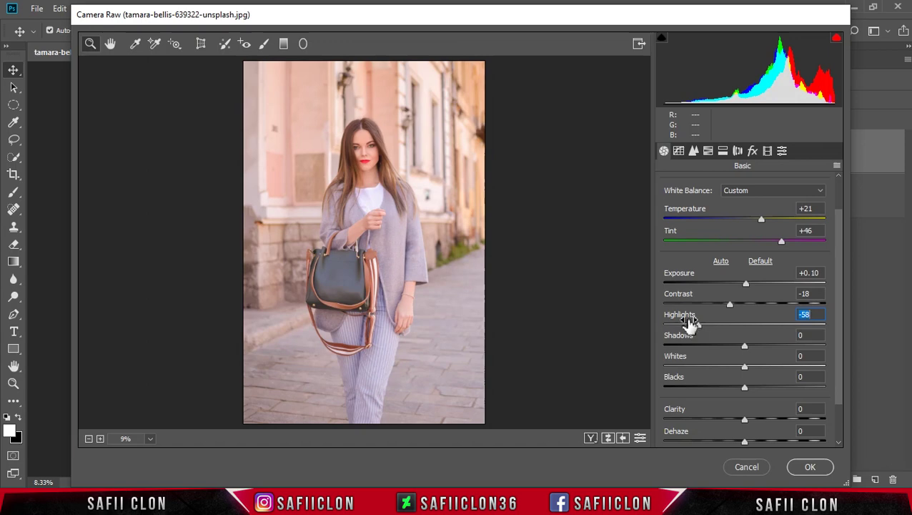
left_click_drag(743, 345, 752, 345)
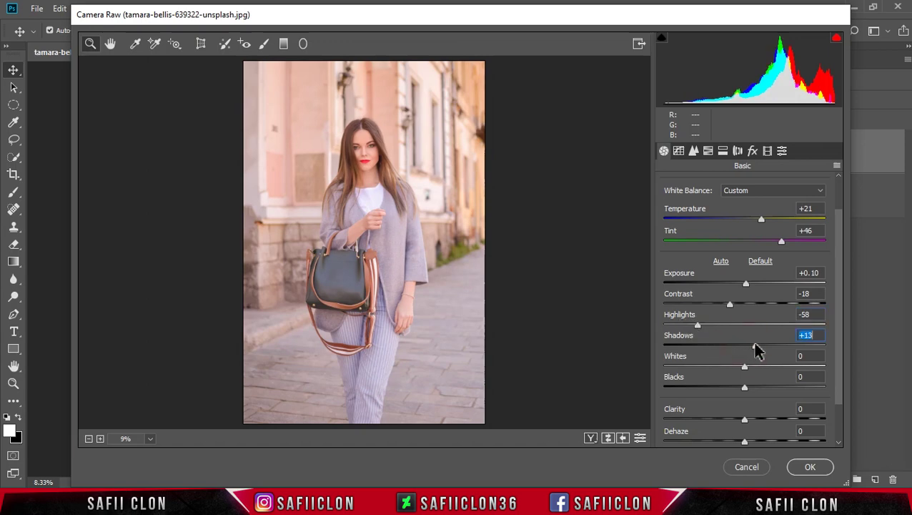
left_click_drag(744, 367, 730, 370)
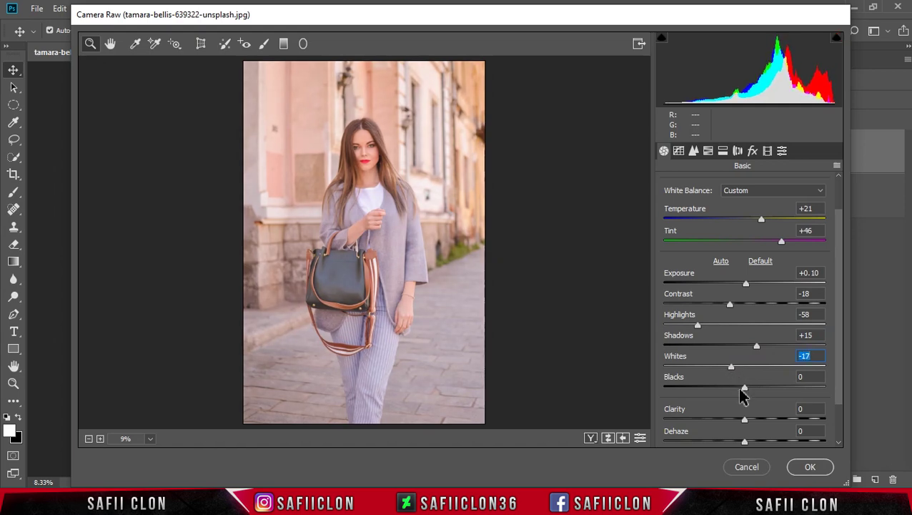
left_click_drag(745, 389, 752, 386)
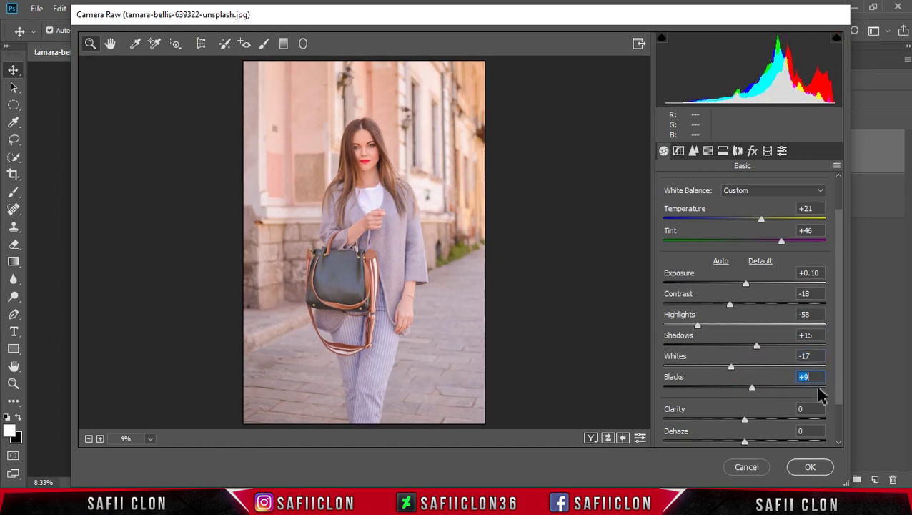
scroll(838, 393, "down", 1)
scroll(836, 404, "down", 1)
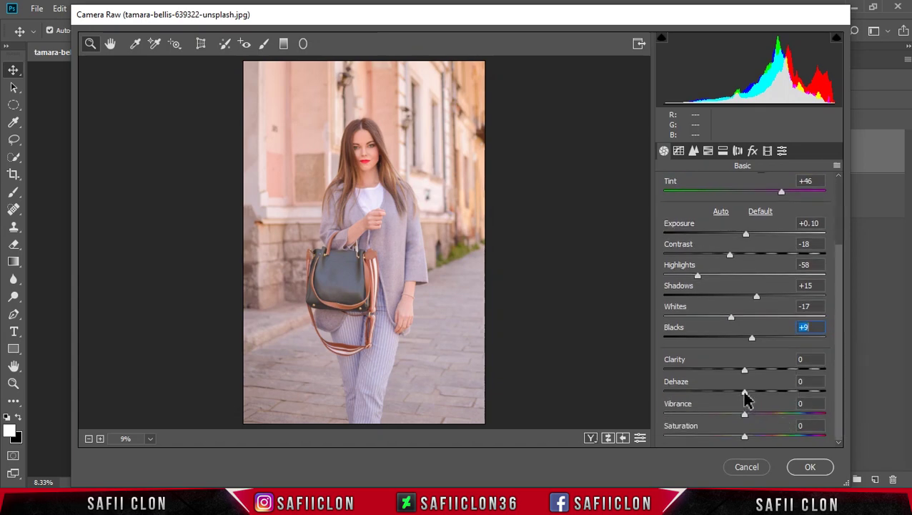
mouse_move(745, 394)
left_mouse_down()
mouse_move(750, 415)
mouse_move(736, 416)
left_mouse_up()
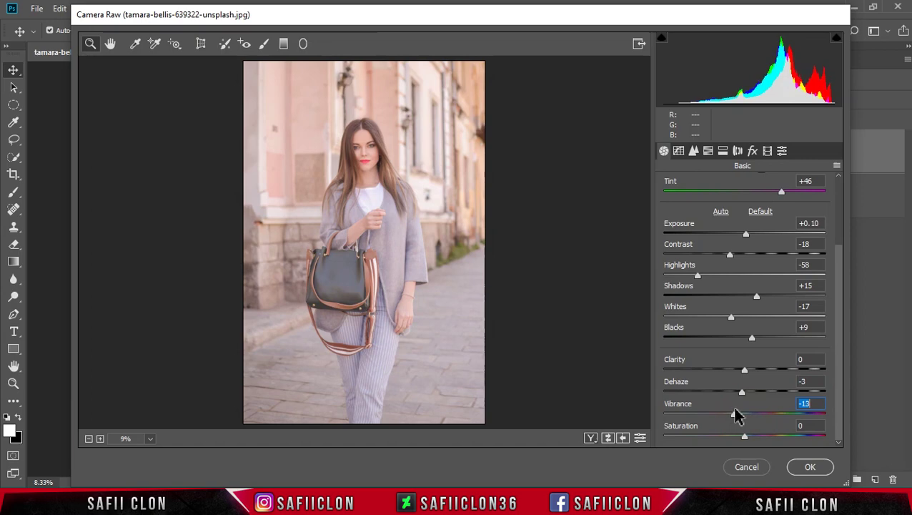
left_click_drag(748, 442, 737, 442)
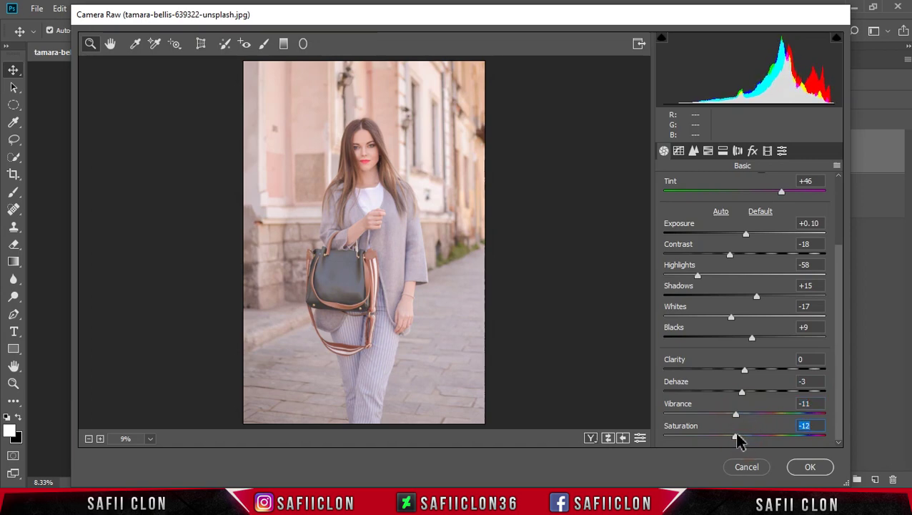
left_click(713, 152)
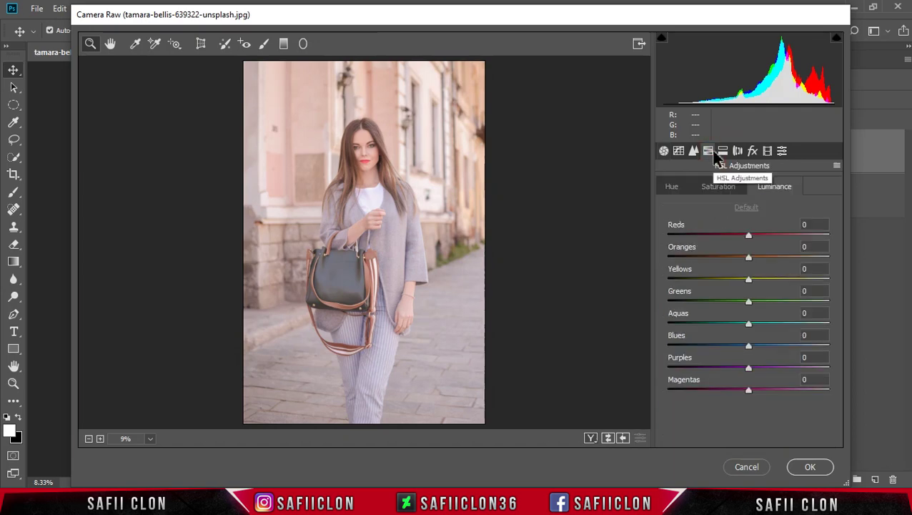
Shift HSL hues: Reds slightly negative, Yellows toward green, Greens adjusted, Purples +8.
left_click(675, 188)
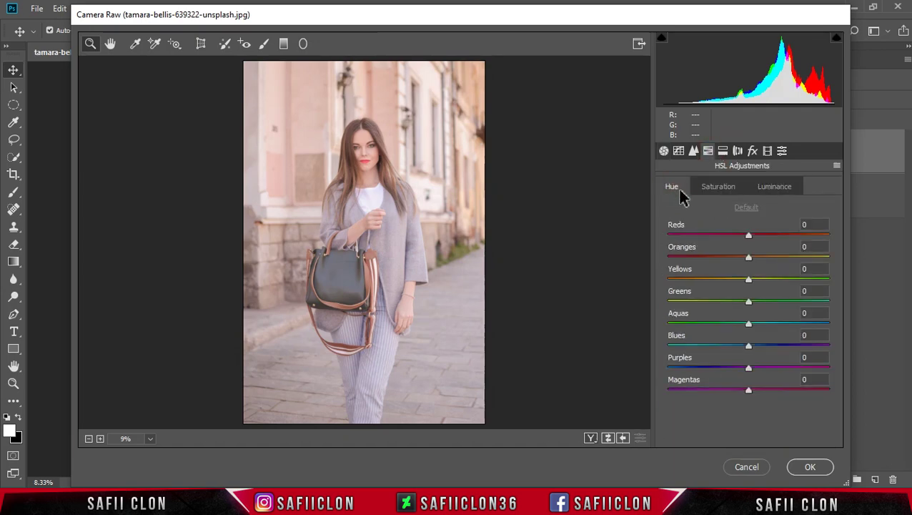
left_click_drag(749, 237, 742, 244)
left_click_drag(751, 285, 778, 285)
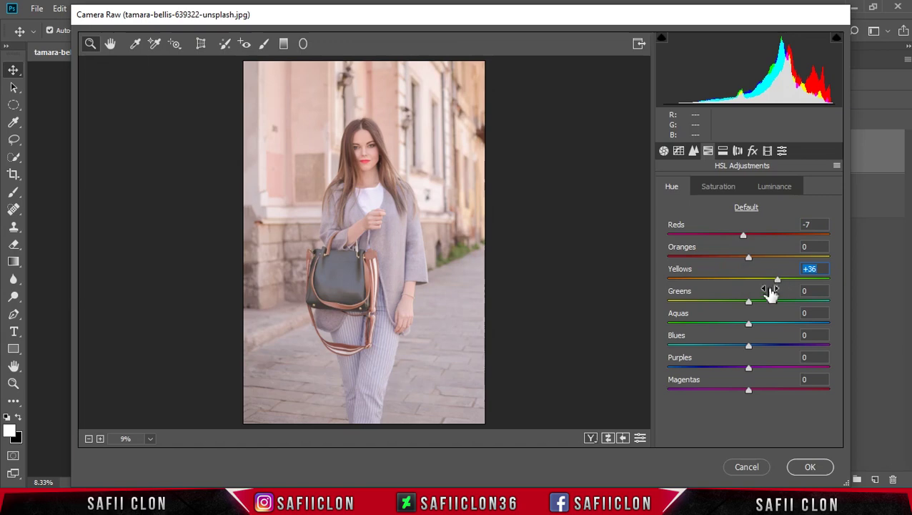
mouse_move(750, 306)
left_mouse_down()
mouse_move(776, 306)
mouse_move(736, 324)
left_mouse_up()
left_click_drag(749, 368, 756, 368)
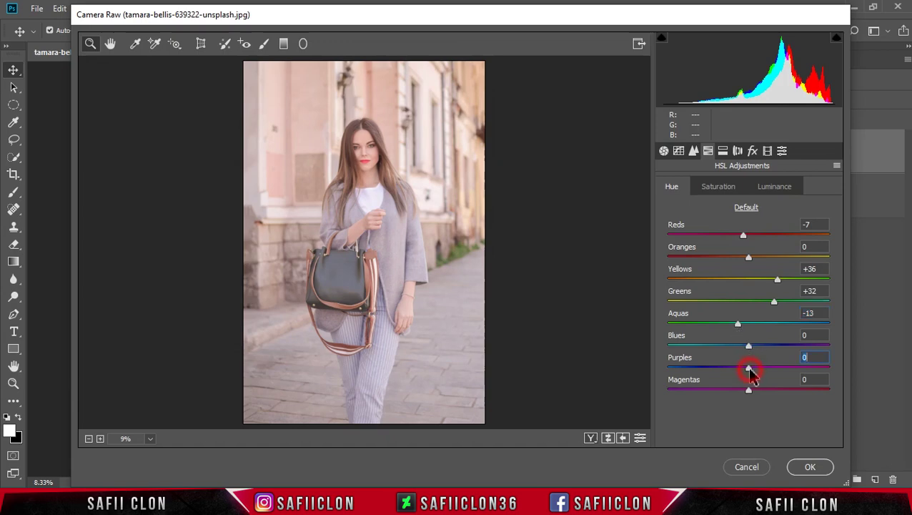
Set HSL saturation to Reds +7, Oranges -13, Yellows -28, Greens -25, Aquas -38, Purples -9.
left_click(719, 187)
left_click_drag(748, 236, 753, 237)
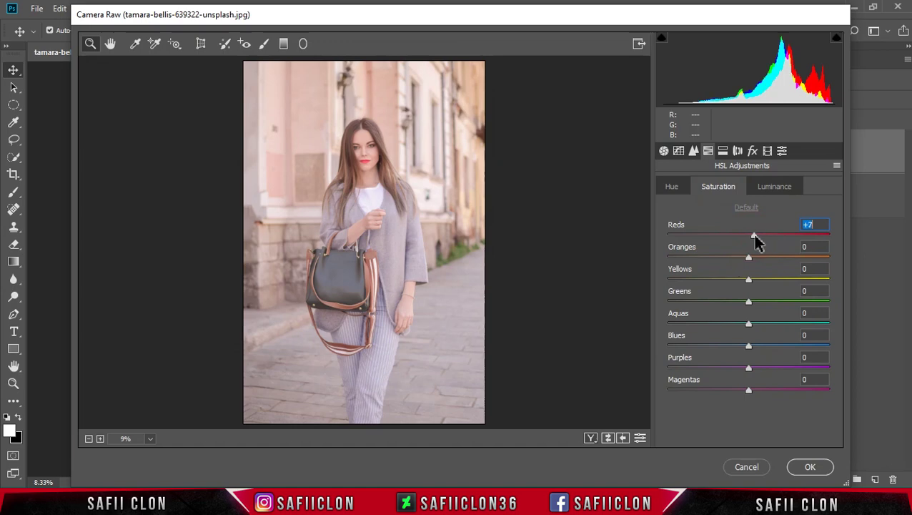
left_click_drag(749, 258, 740, 263)
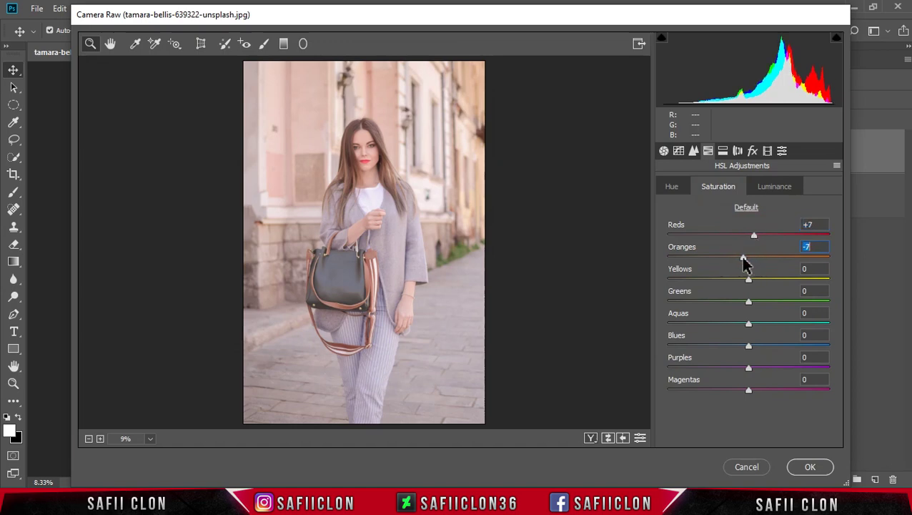
left_click_drag(748, 279, 736, 284)
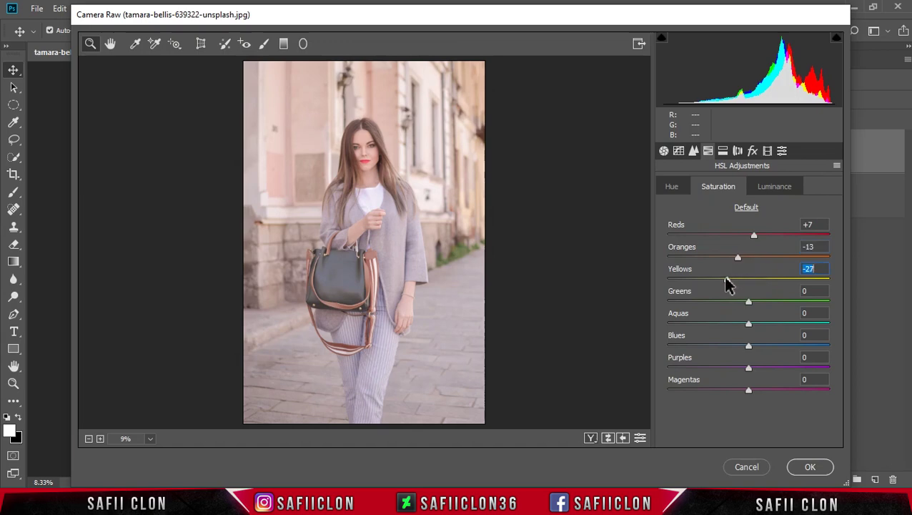
mouse_move(749, 301)
left_mouse_down()
mouse_move(733, 306)
mouse_move(722, 333)
left_mouse_up()
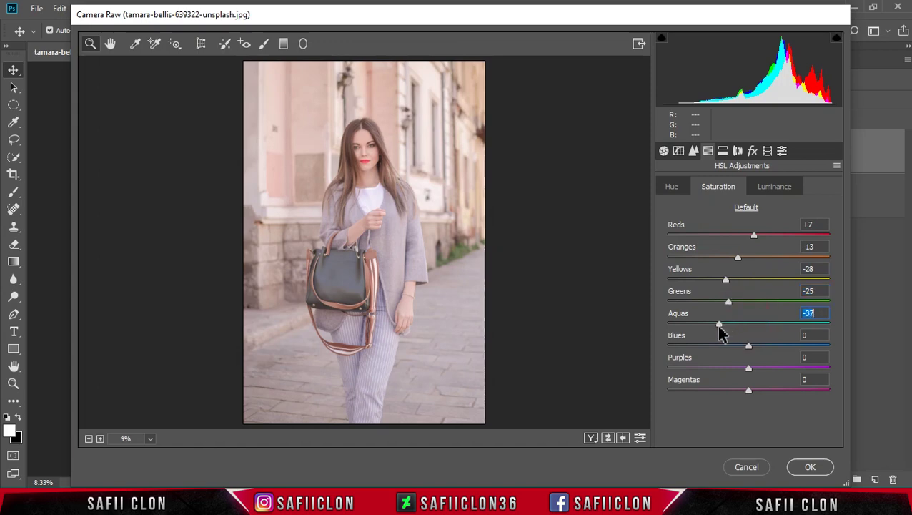
left_click_drag(750, 371, 746, 372)
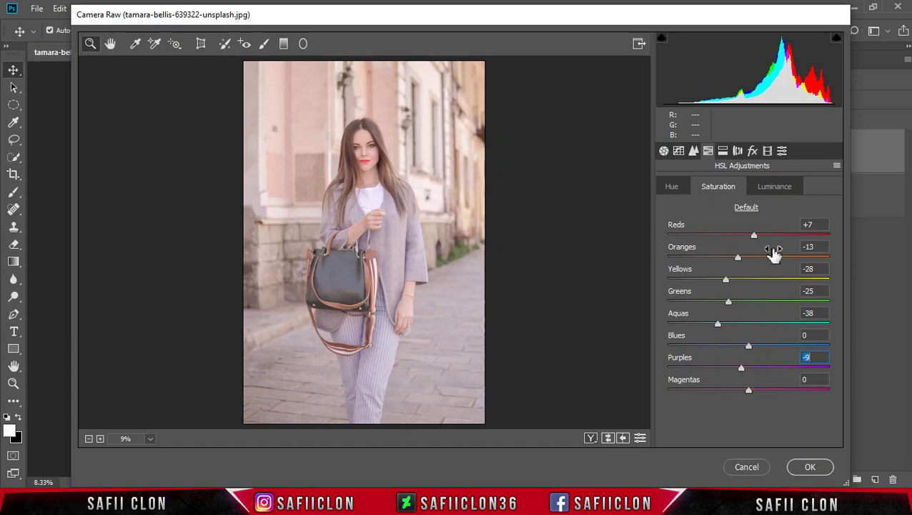
left_click(776, 190)
Raise HSL luminance: Reds +3, Oranges +8, Yellows +32, Greens +32, Aquas +24, Purples +13.
left_click_drag(748, 237, 752, 236)
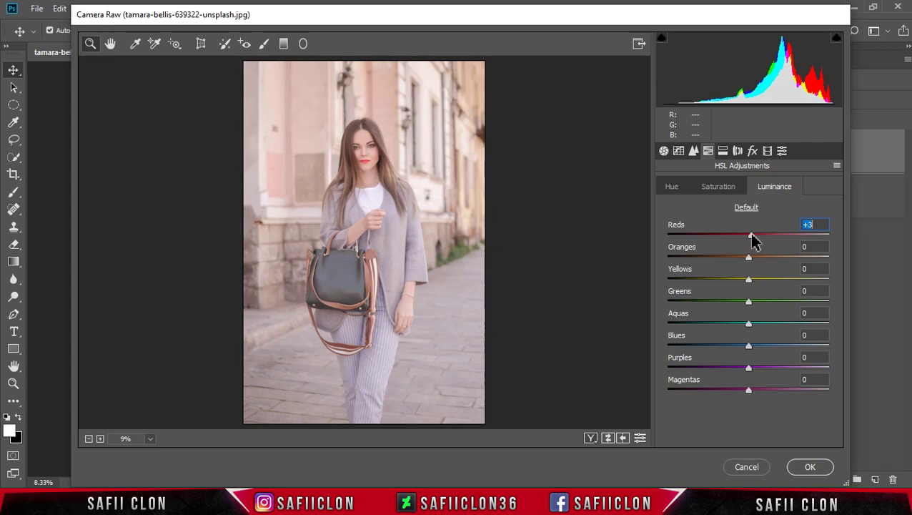
left_click_drag(749, 257, 755, 257)
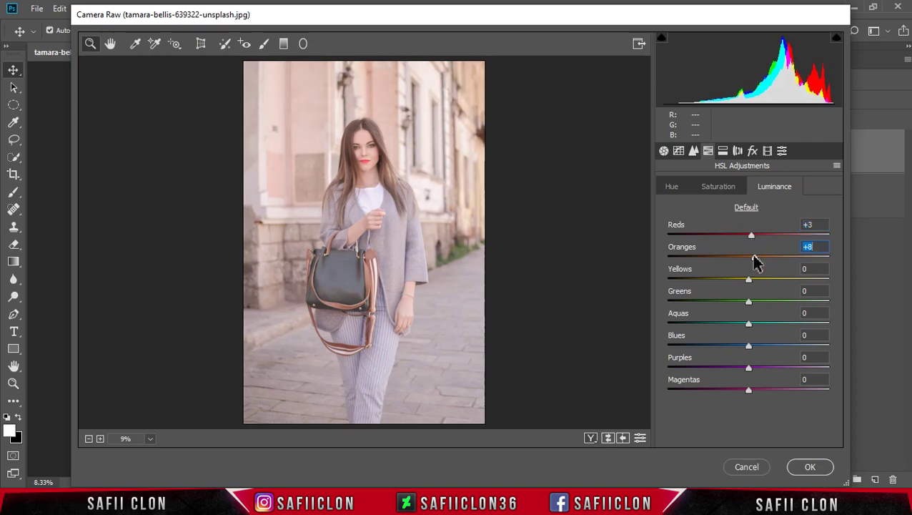
left_click_drag(748, 281, 770, 281)
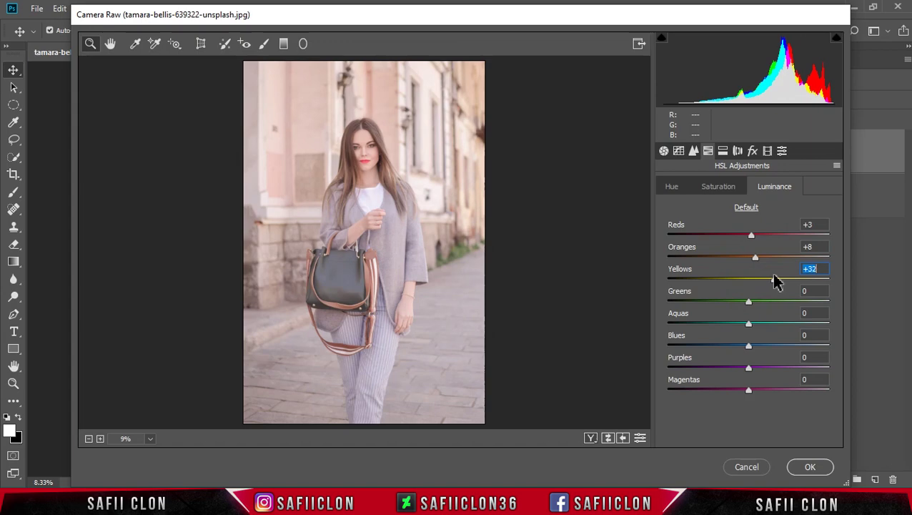
left_click_drag(750, 301, 763, 301)
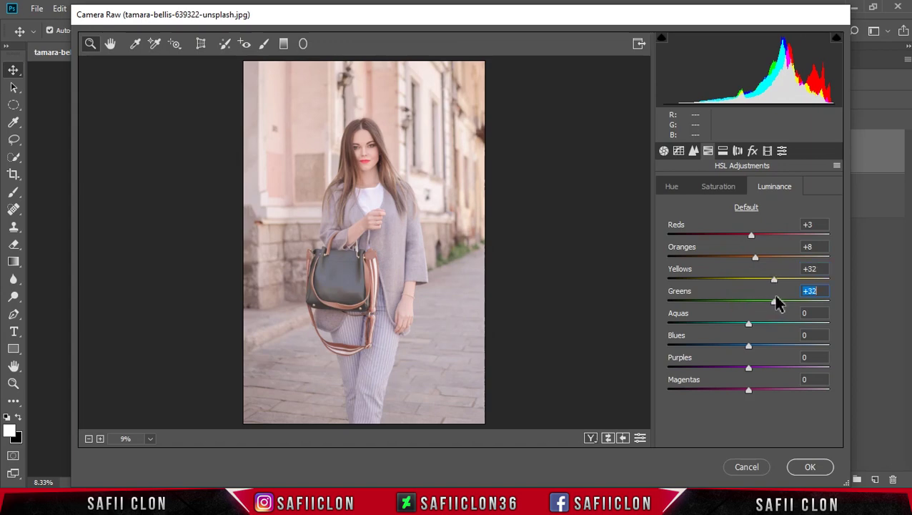
left_click_drag(749, 324, 763, 324)
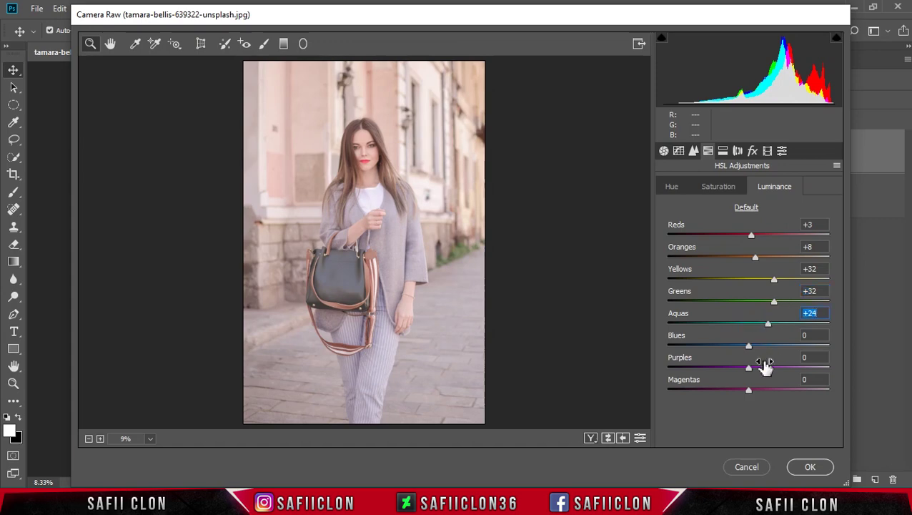
left_click_drag(749, 369, 753, 369)
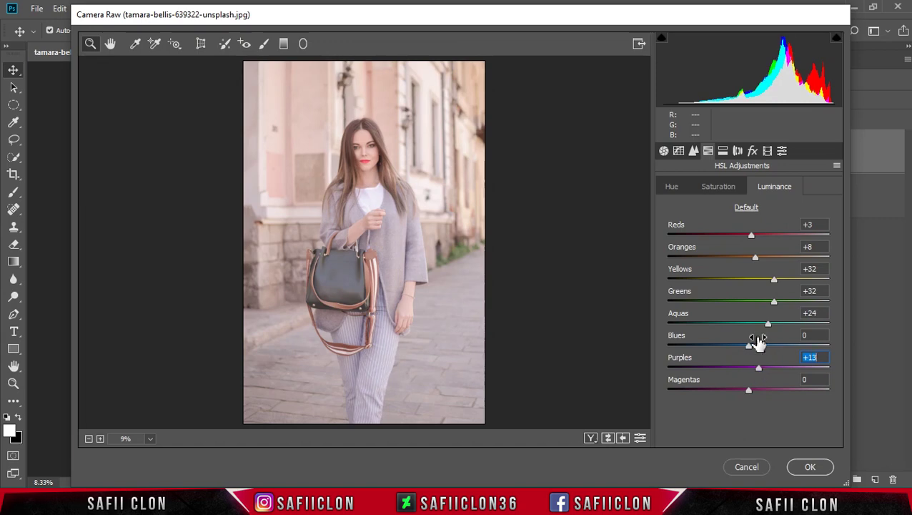
left_click(723, 151)
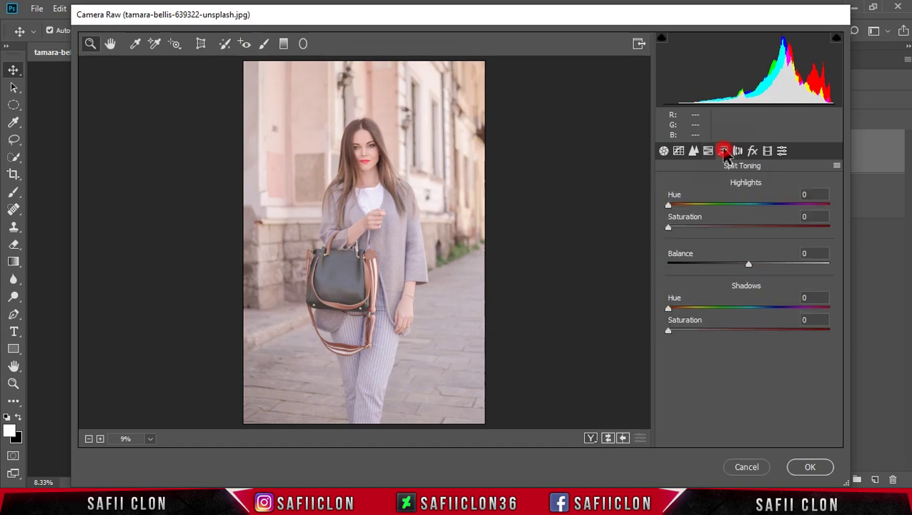
Set Split Toning Balance +17, Shadows Hue 26 and Shadows Saturation 30.
left_click_drag(748, 266, 758, 269)
left_click(669, 309)
left_click_drag(670, 309, 681, 311)
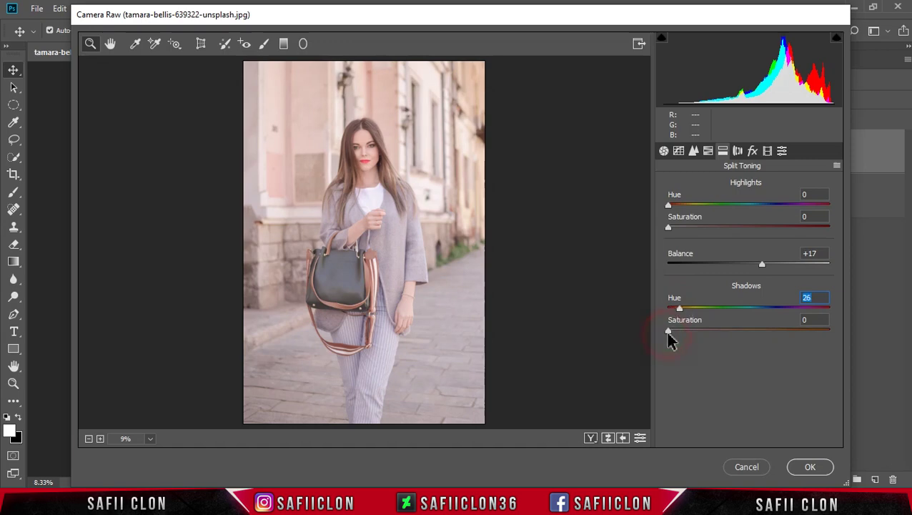
left_click(670, 331)
left_click_drag(692, 332, 718, 333)
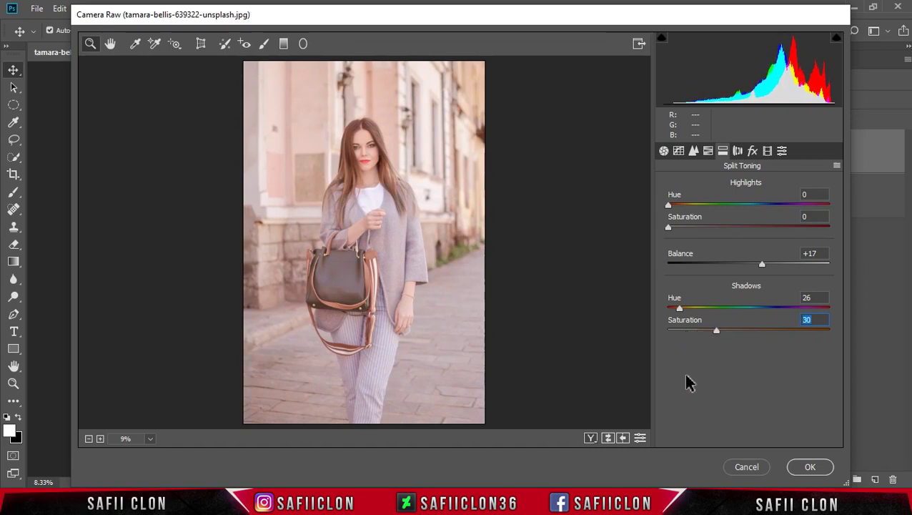
Cycle through the Before/After preview layouts and return to the single graded view.
left_click(592, 438)
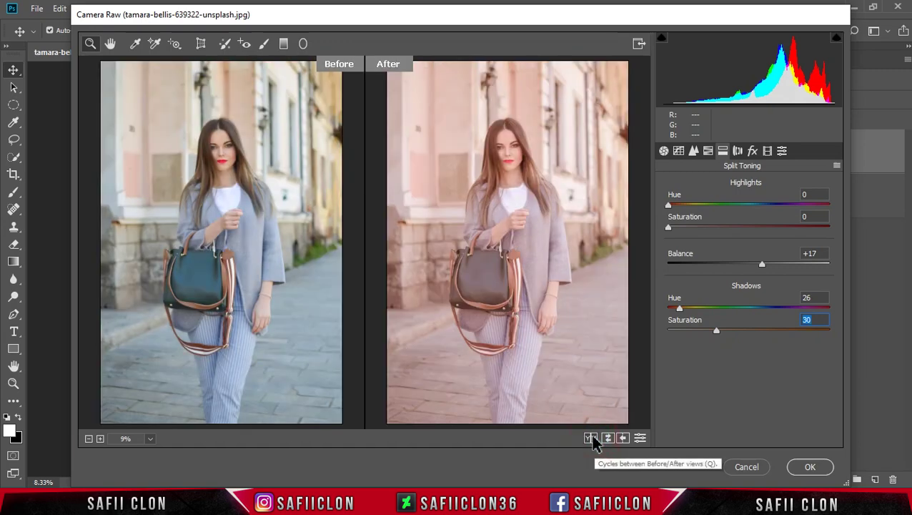
left_click(591, 438)
left_click(591, 438)
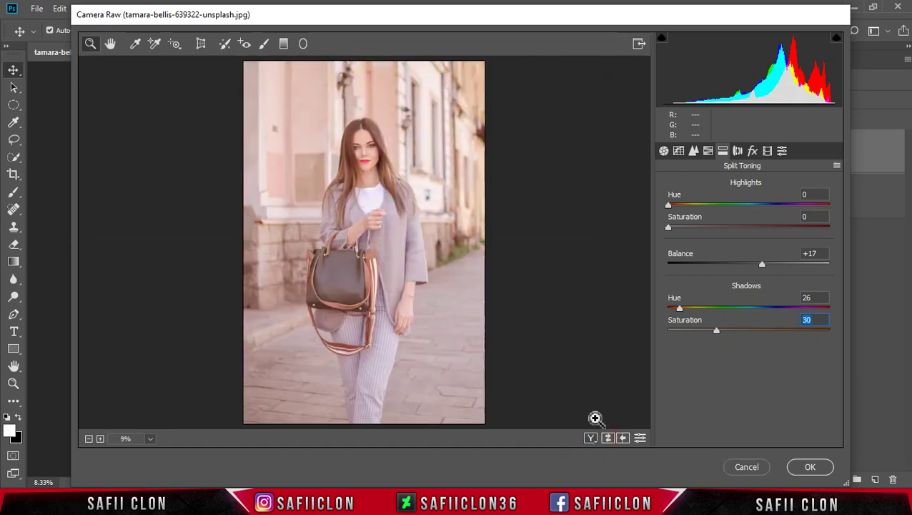
Commit the Camera Raw grade and toggle Layer 0 copy's visibility to compare with the original.
left_click(810, 468)
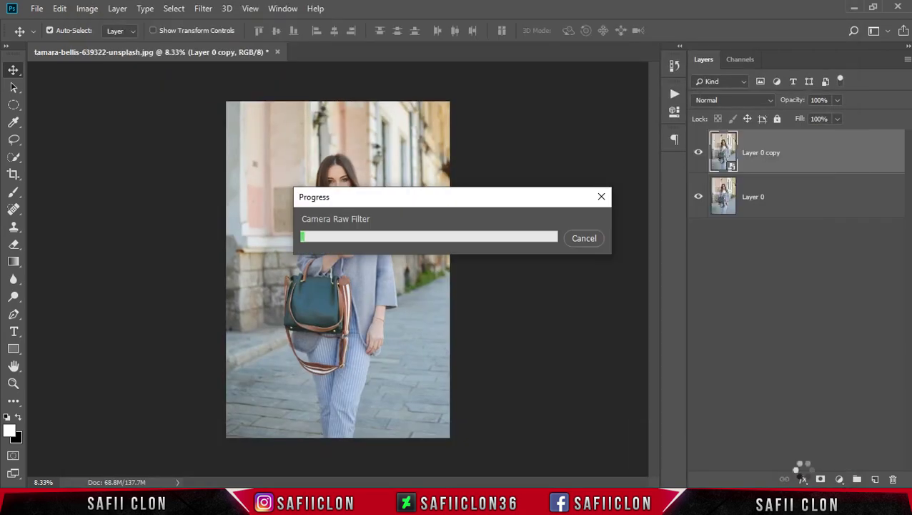
left_click(698, 152)
left_click(698, 151)
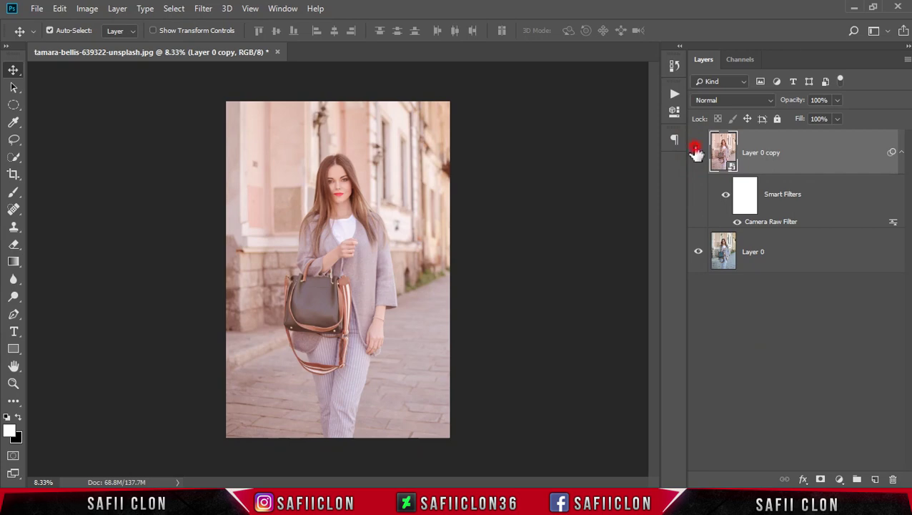
left_click(696, 152)
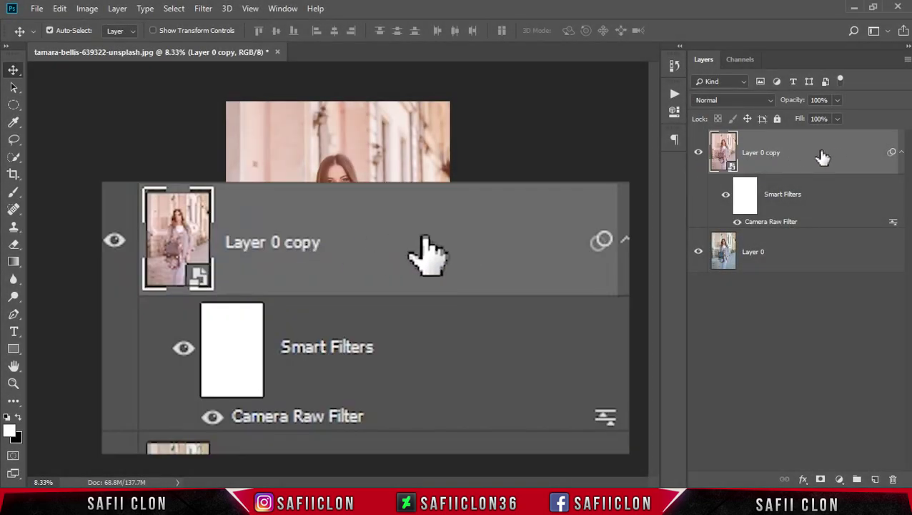
left_click(824, 155)
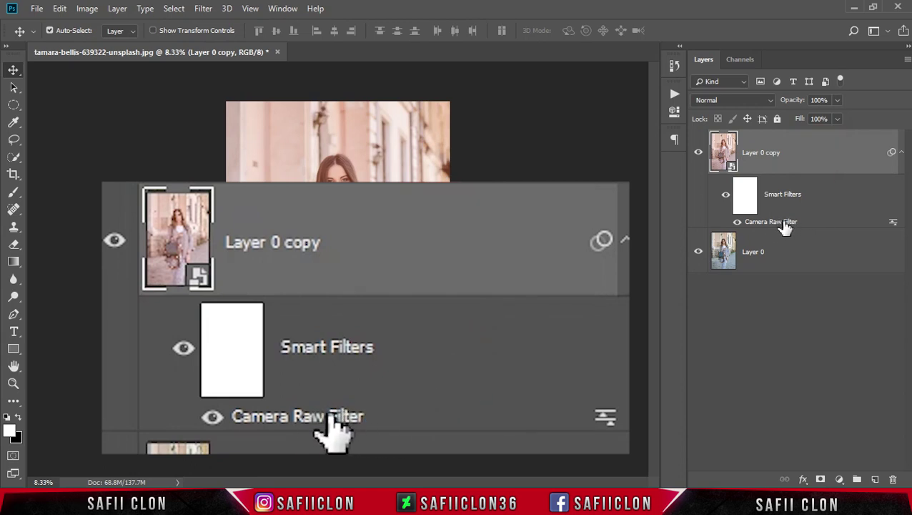
Save the Camera Raw settings as preset PEACH CT in the Peach folder, then close the filter.
double_click(776, 224)
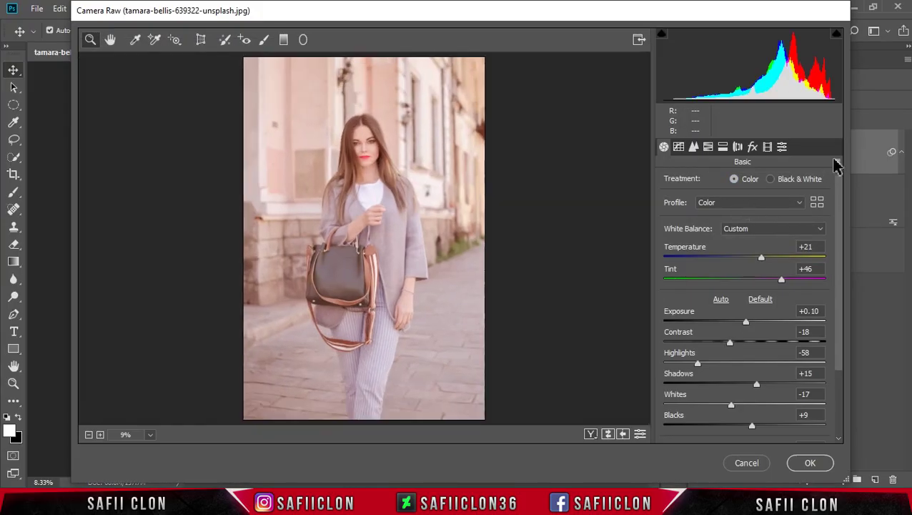
left_click(838, 163)
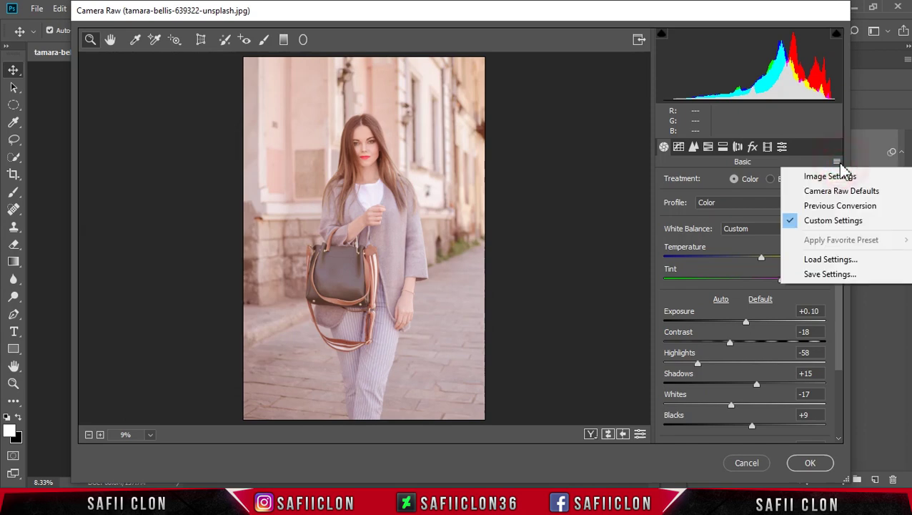
left_click(827, 275)
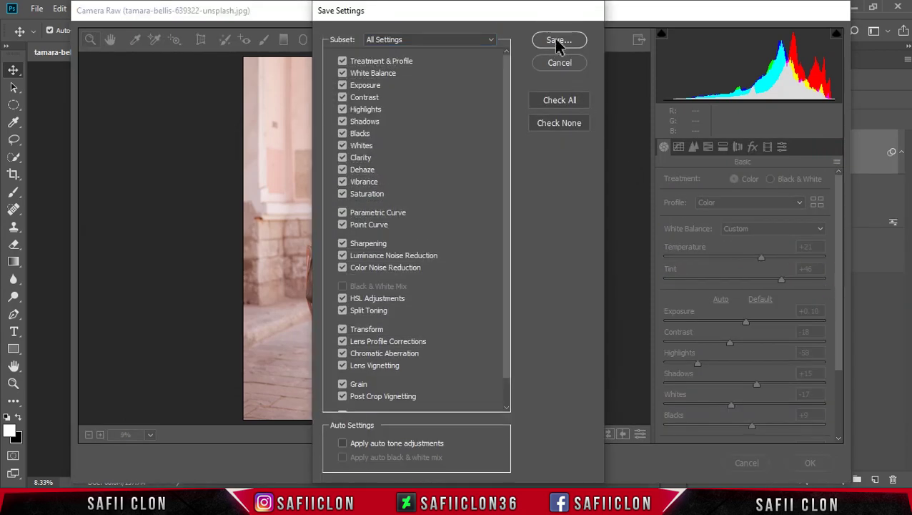
left_click(559, 40)
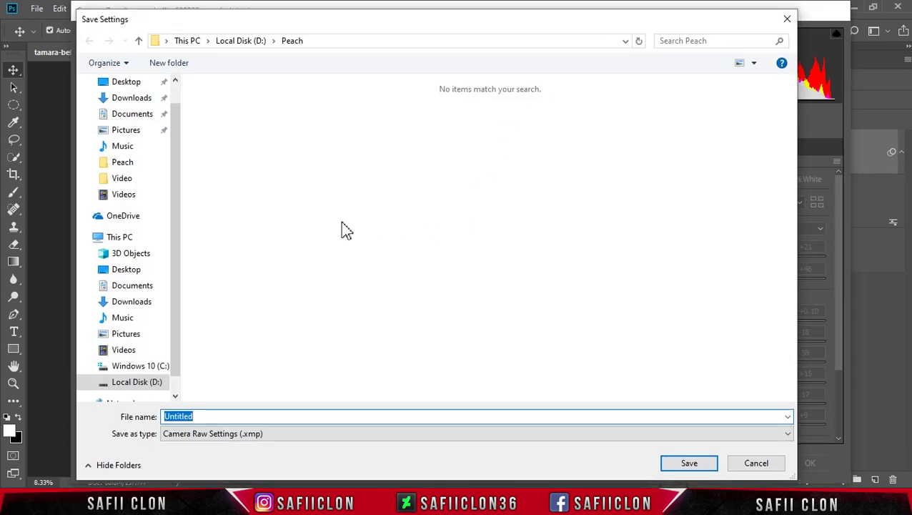
left_click(261, 415)
left_click_drag(261, 414, 162, 422)
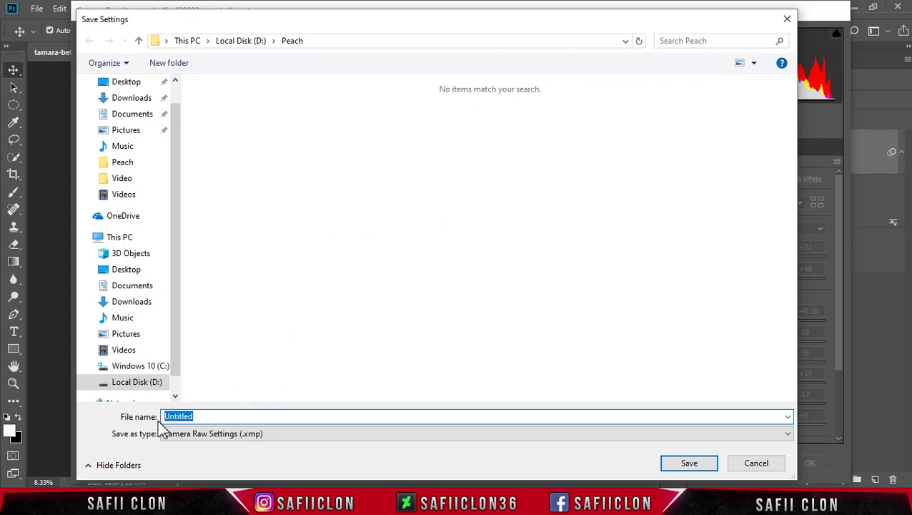
type("PEACH CT")
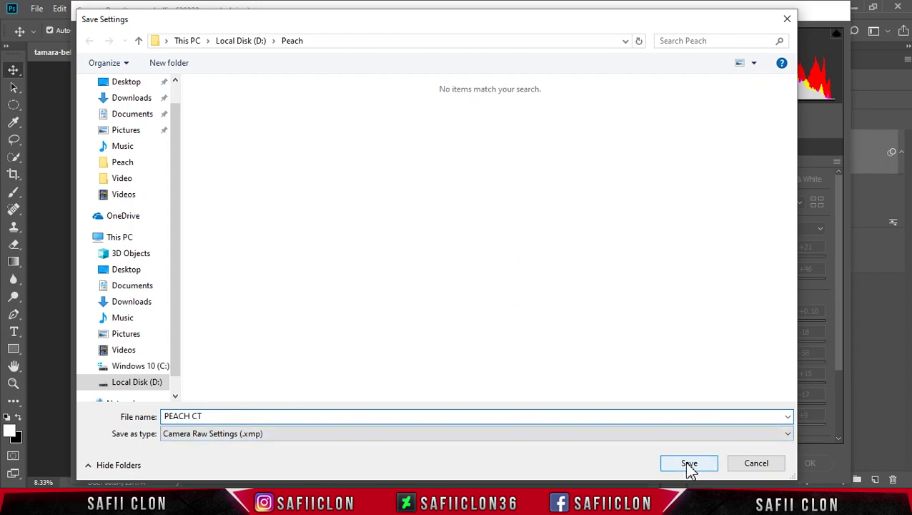
left_click(690, 464)
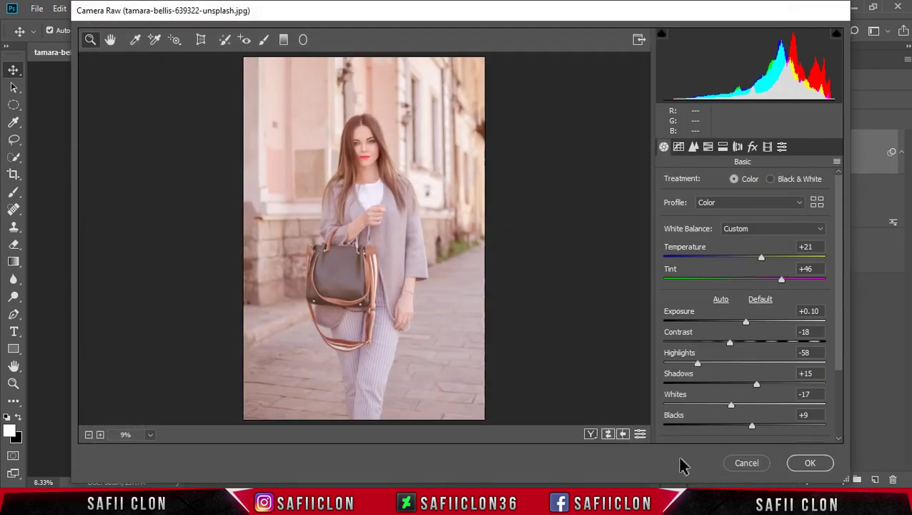
left_click(809, 463)
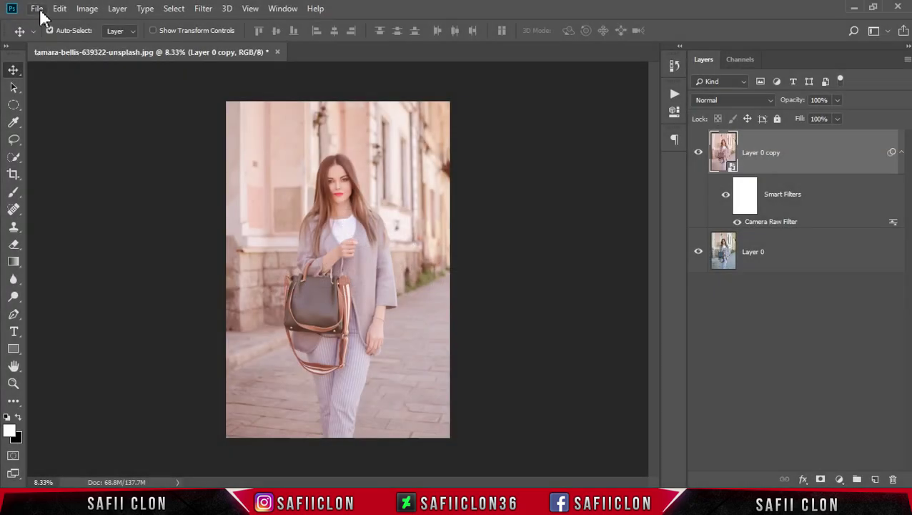
Open sonnie-hiles-491386-unsplash and unlock its Background into Layer 0.
left_click(37, 9)
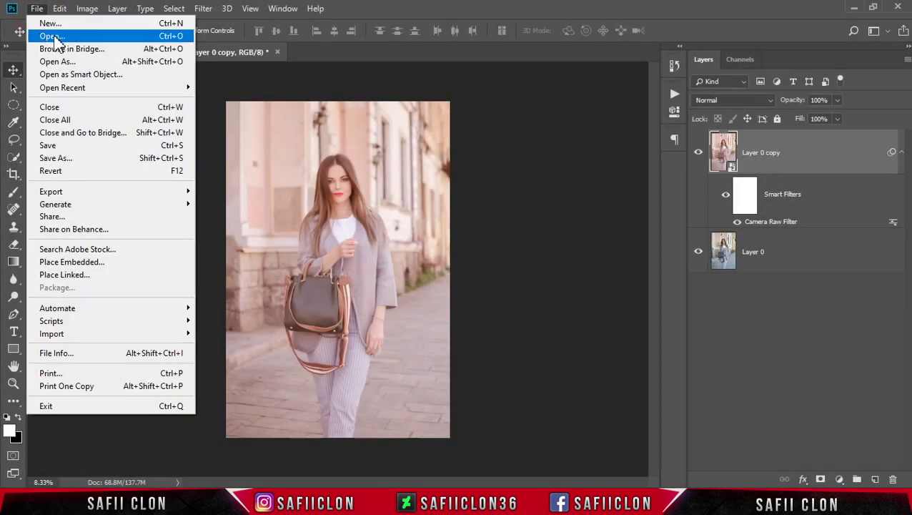
left_click(52, 39)
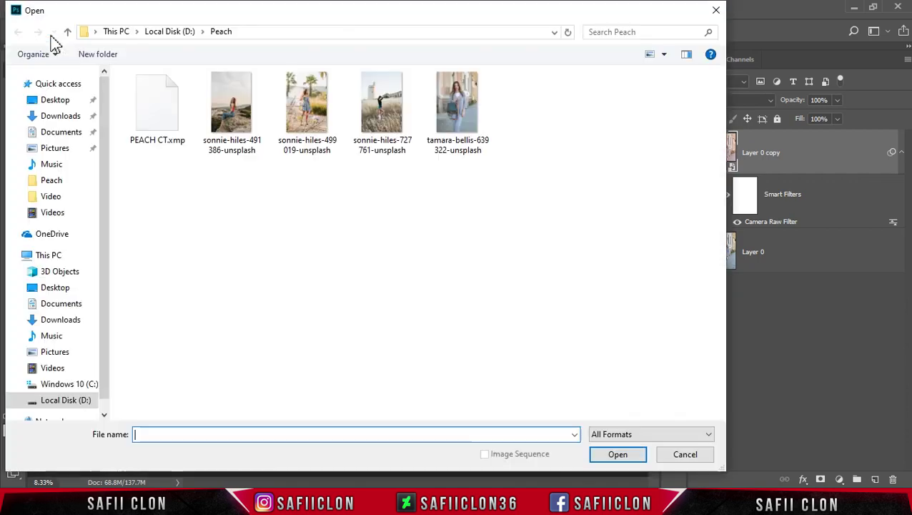
left_click(230, 125)
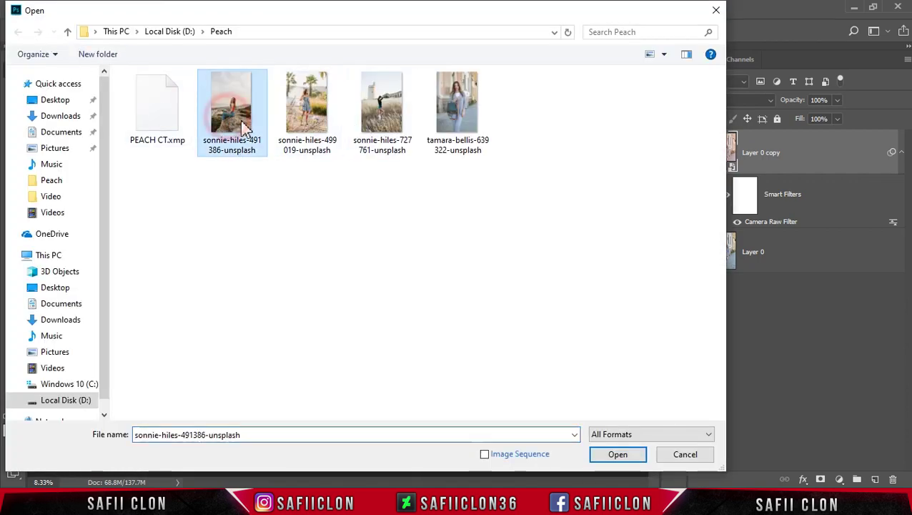
left_click(617, 457)
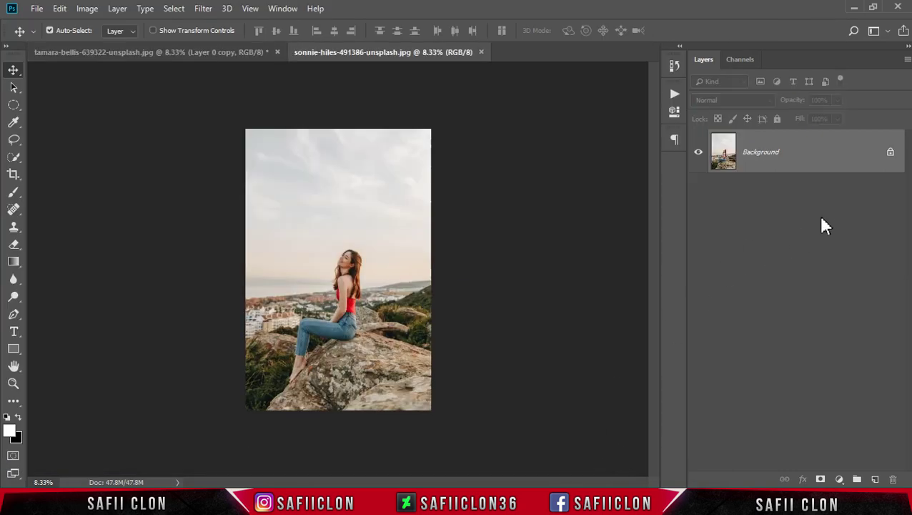
left_click(891, 151)
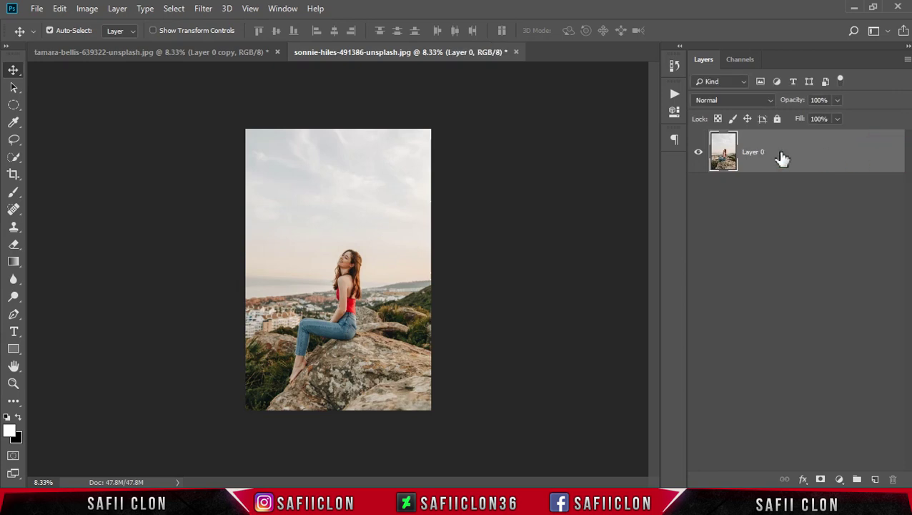
Duplicate Layer 0 as Layer 0 copy and convert the copy to a Smart Object.
right_click(810, 154)
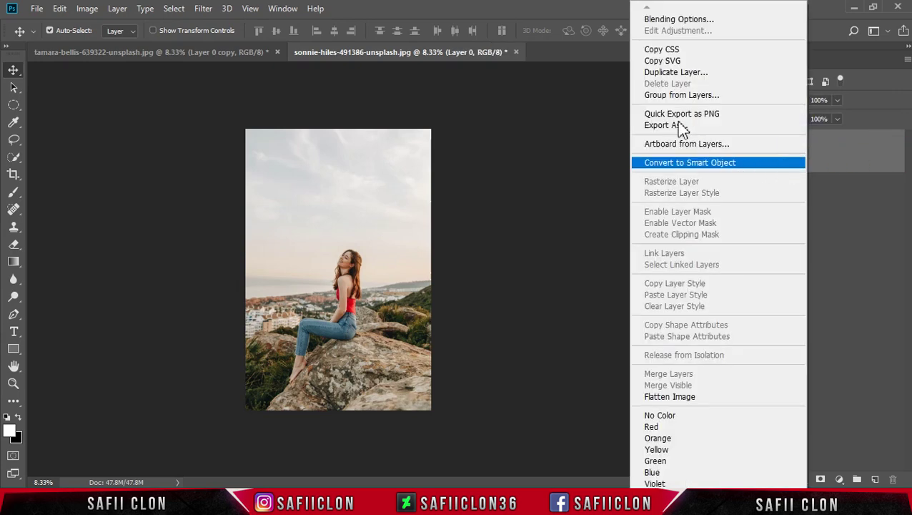
left_click(677, 73)
left_click(579, 128)
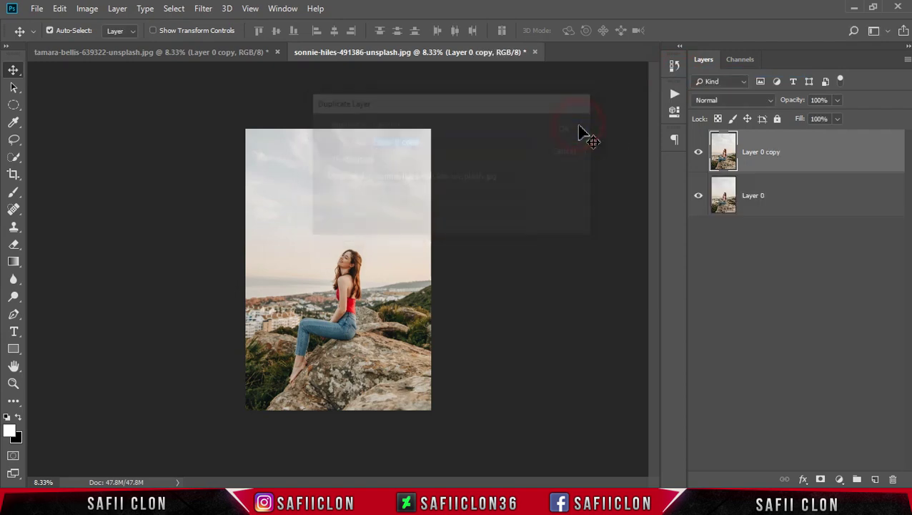
right_click(801, 155)
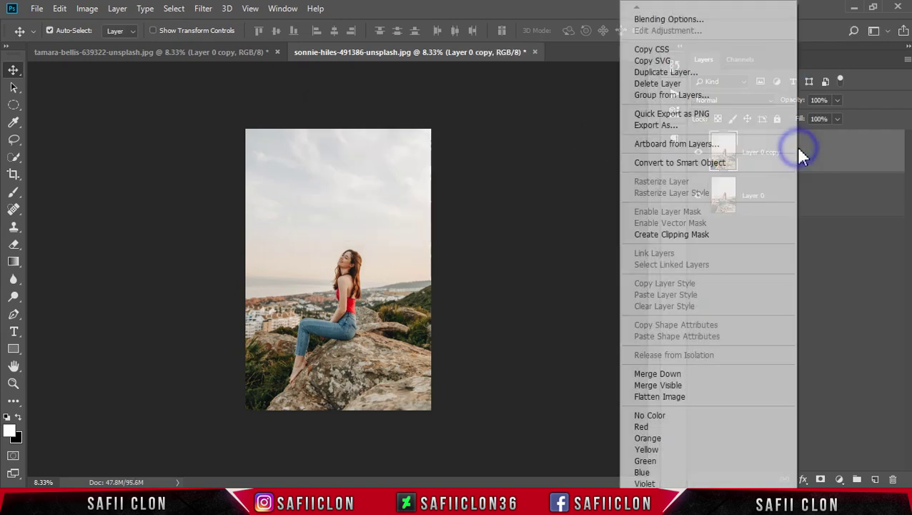
left_click(685, 165)
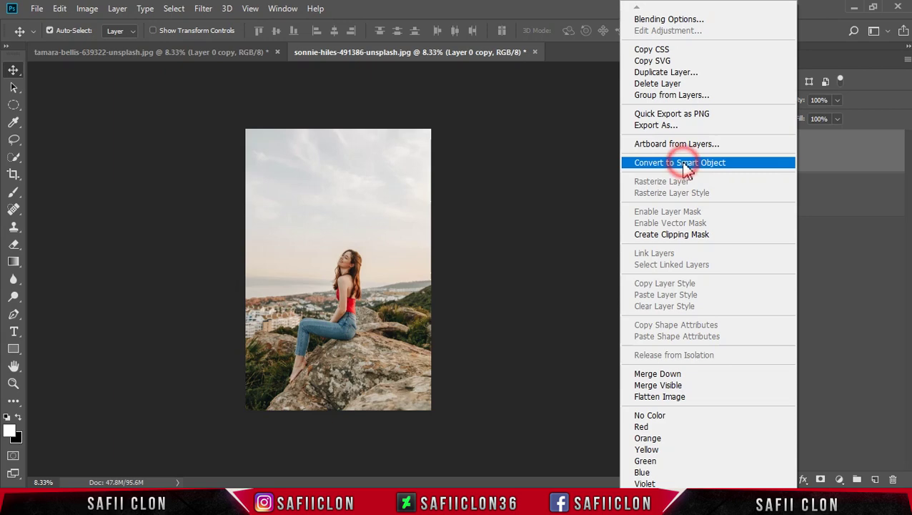
left_click(831, 142)
left_click(203, 10)
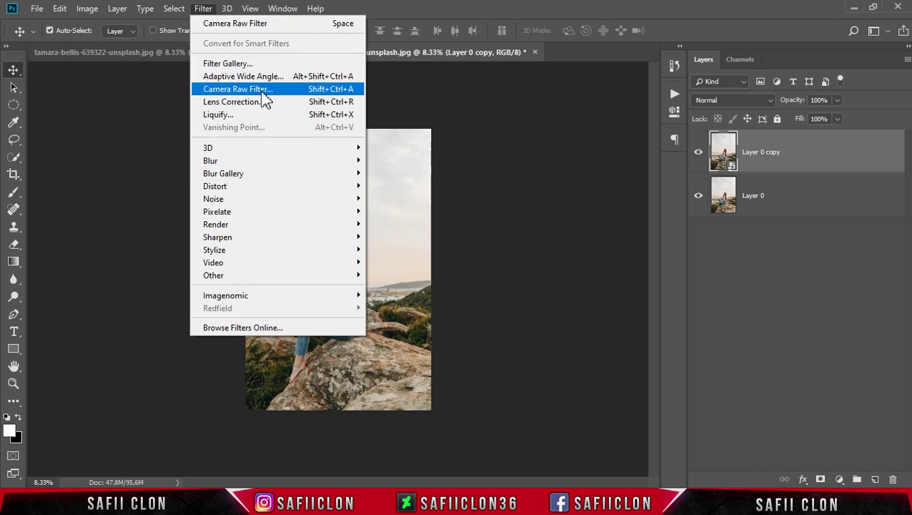
Load the PEACH CT.xmp preset into the Camera Raw Filter for Layer 0 copy.
left_click(248, 91)
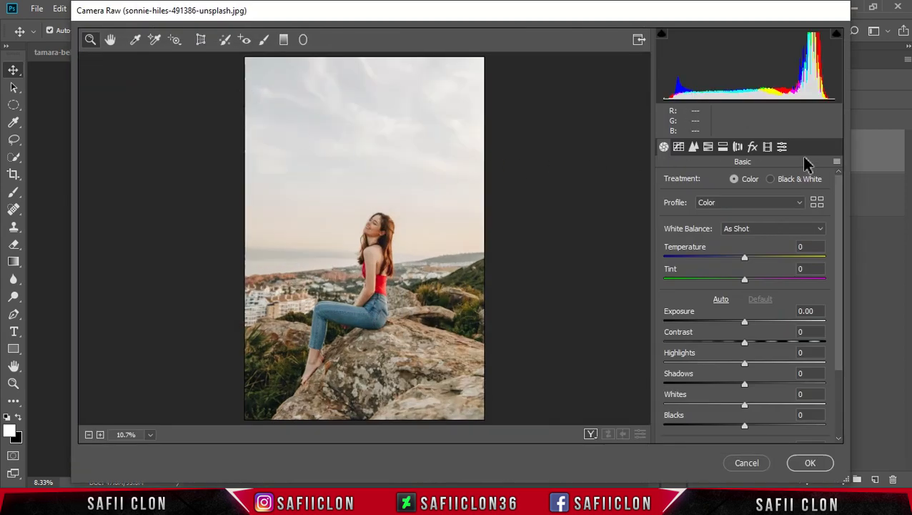
left_click(836, 162)
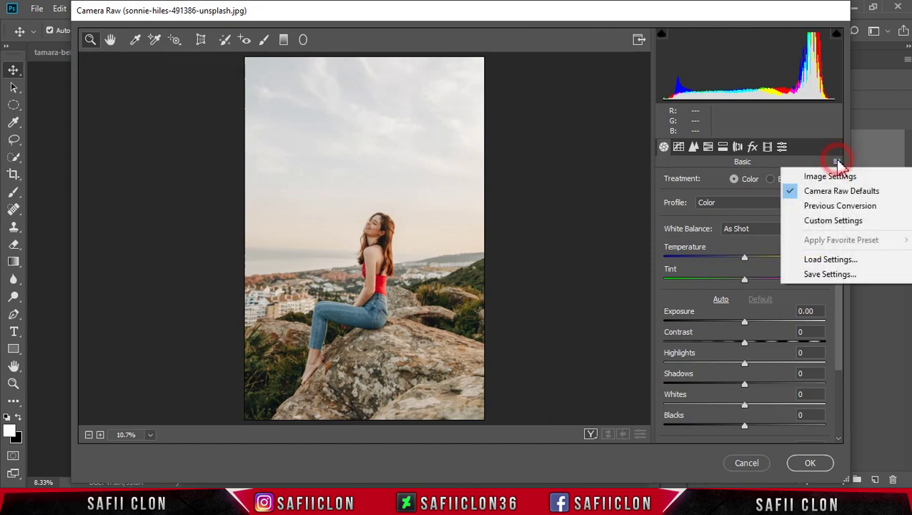
left_click(833, 260)
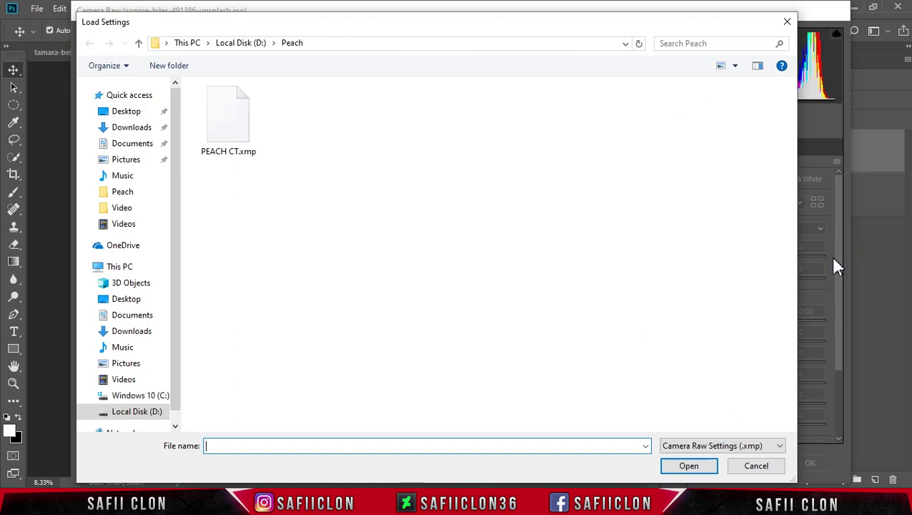
mouse_move(228, 119)
left_click(236, 138)
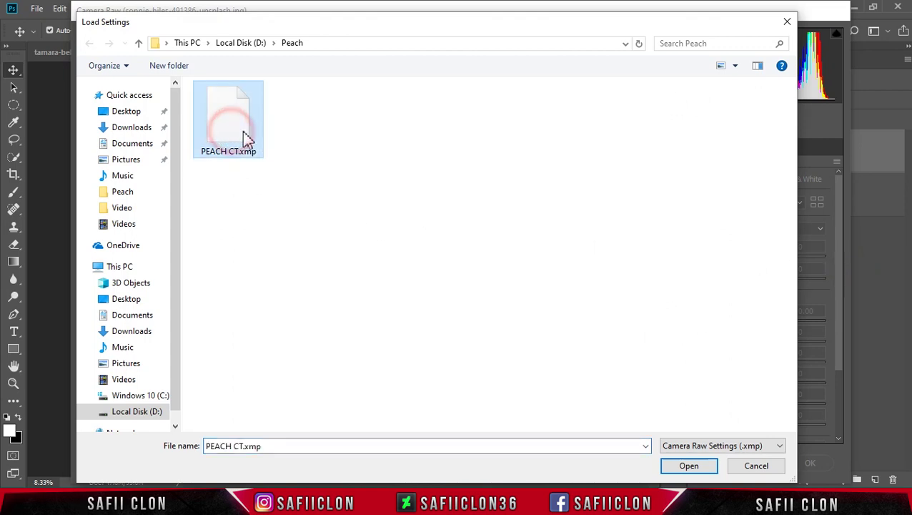
left_click(689, 467)
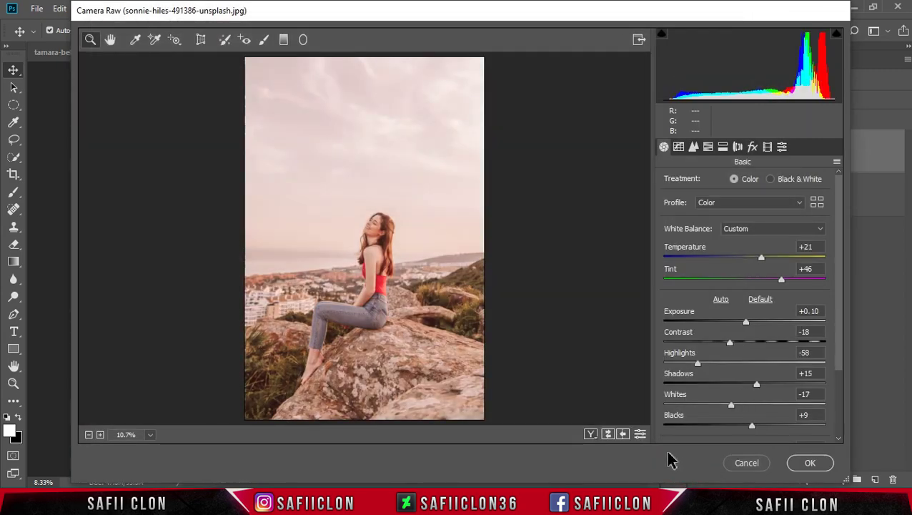
Compare the Before/After views, then apply the peach grade to the layer.
left_click(589, 435)
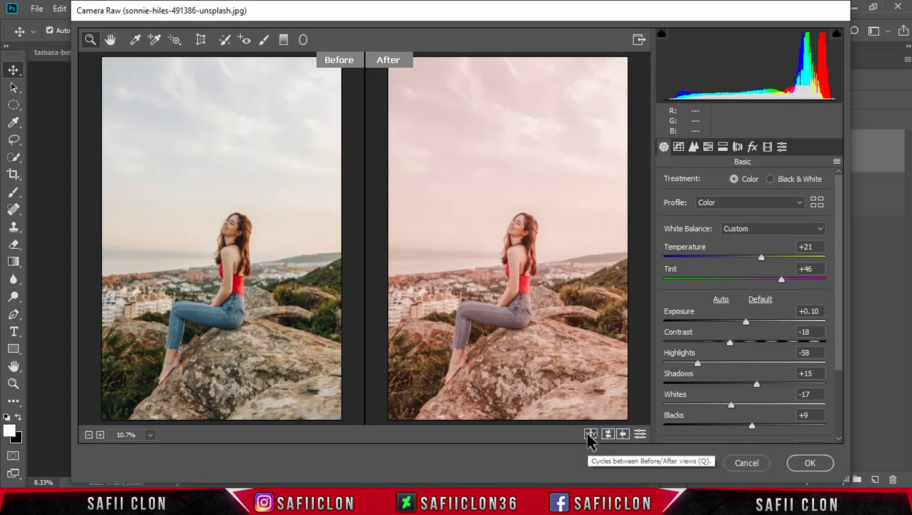
left_click(590, 435)
left_click(589, 435)
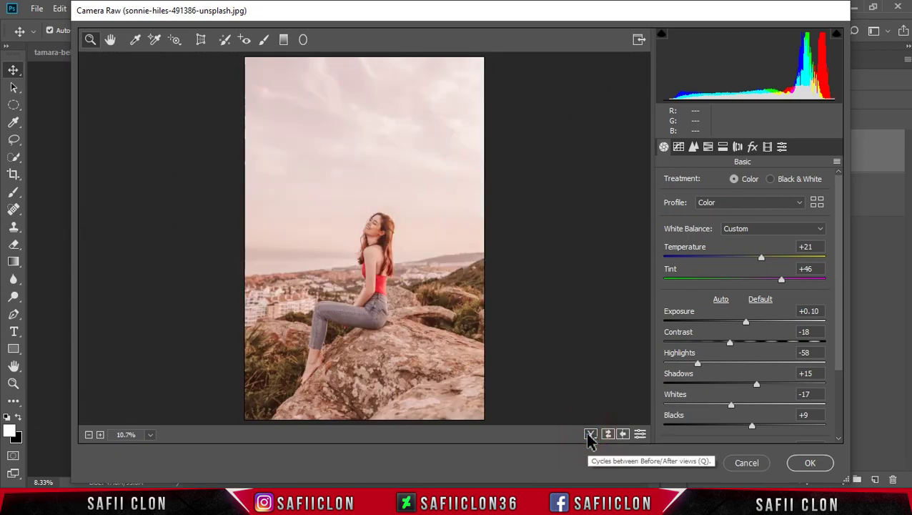
left_click(801, 464)
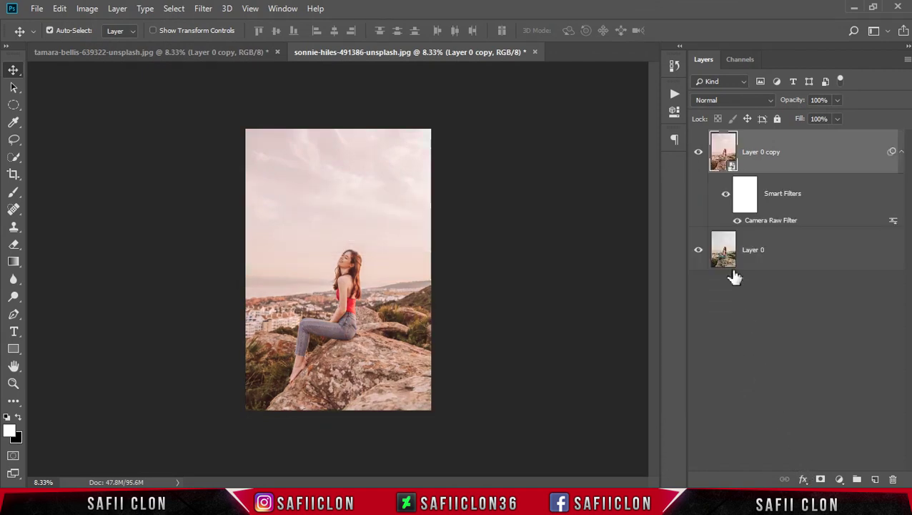
Zoom in and toggle Layer 0 copy's visibility to compare the peach grade against the original.
key("ctrl+plus")
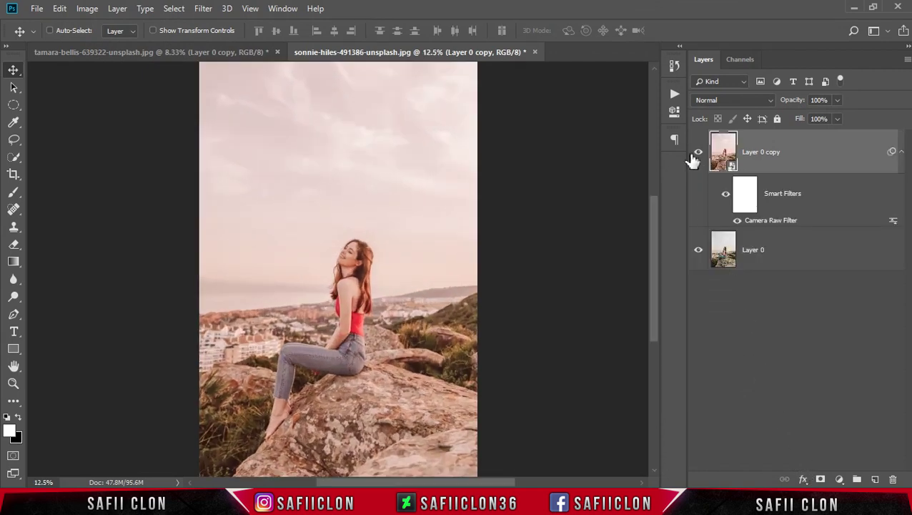
left_click(700, 153)
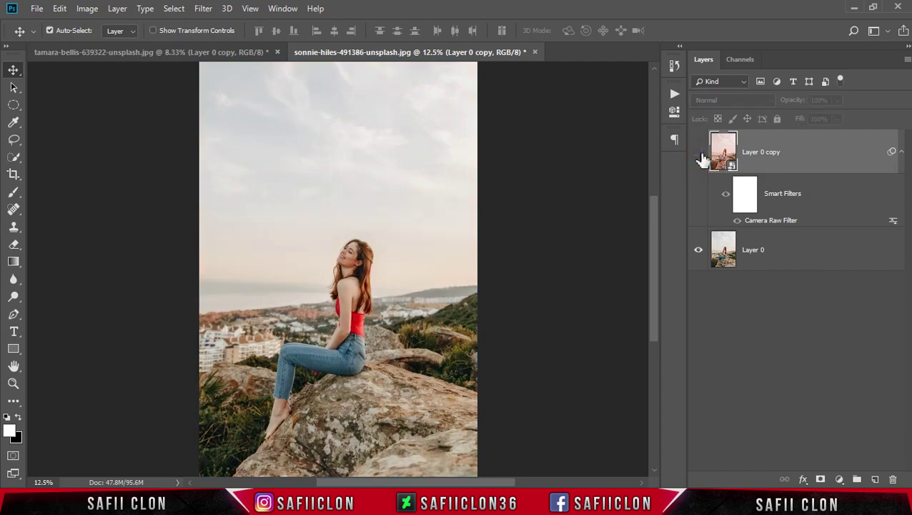
left_click(700, 153)
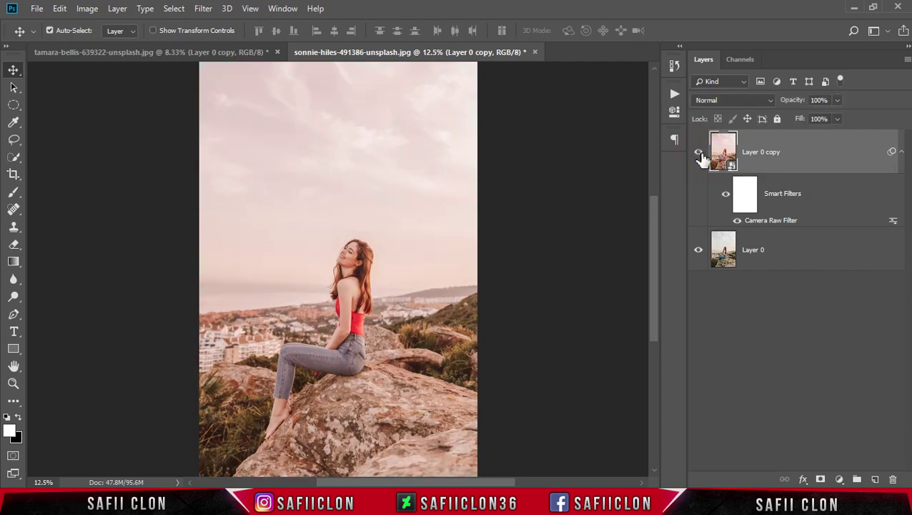
Open sonnie-hiles-499019-unsplash from the Peach folder as a new document.
left_click(37, 8)
left_click(56, 40)
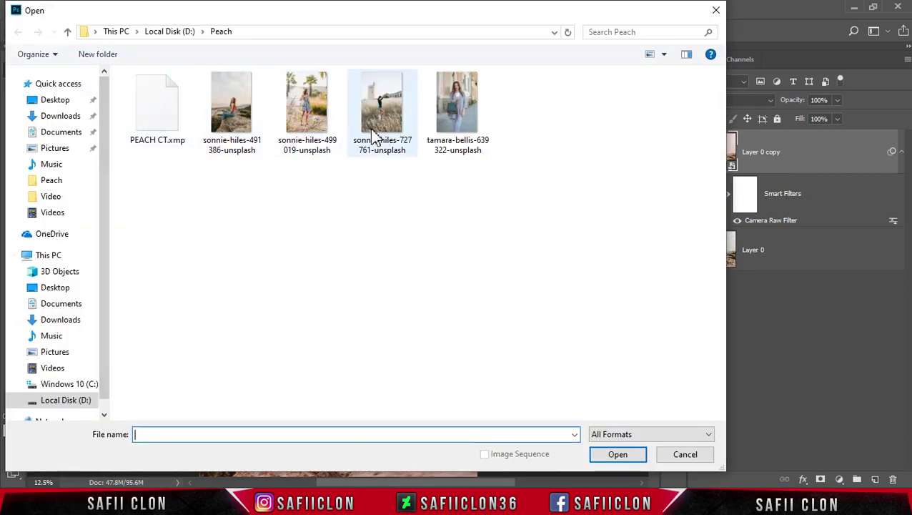
left_click(301, 111)
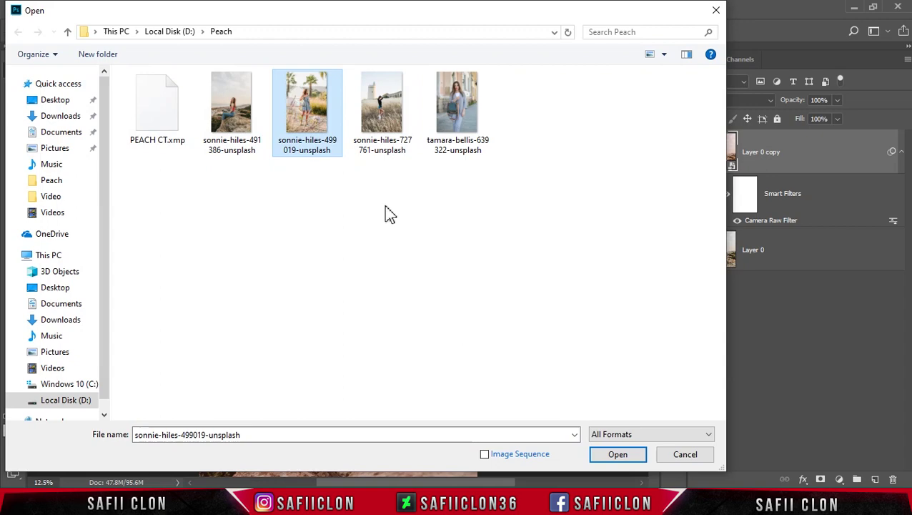
left_click(611, 459)
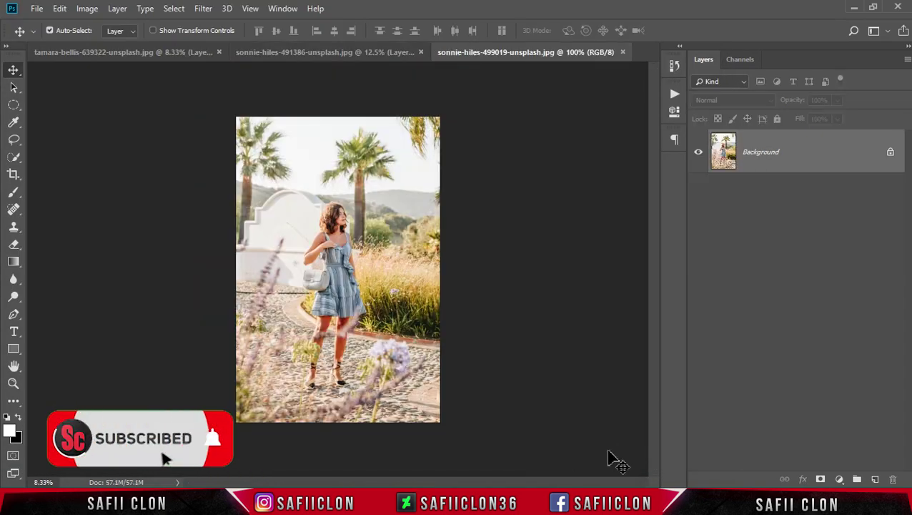
Unlock the third portrait's Background as Layer 0 and duplicate it into Layer 0 copy.
left_click(890, 155)
right_click(802, 159)
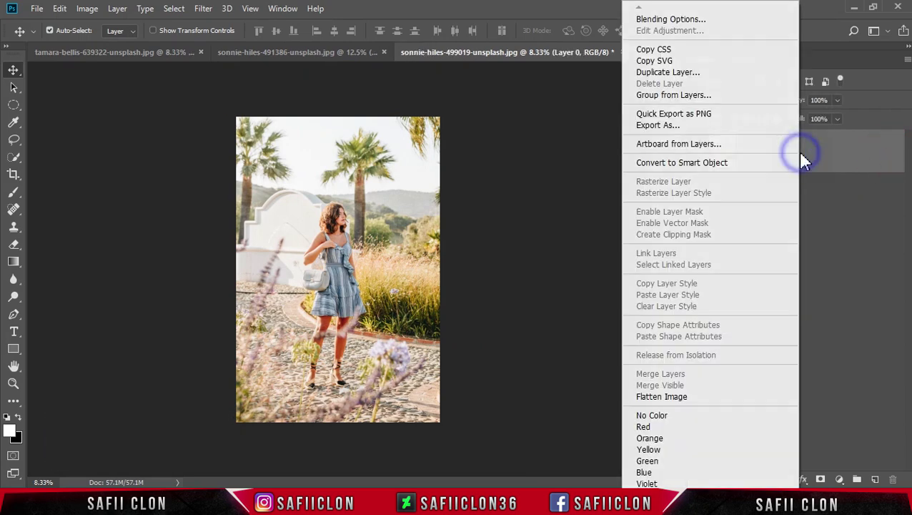
left_click(682, 72)
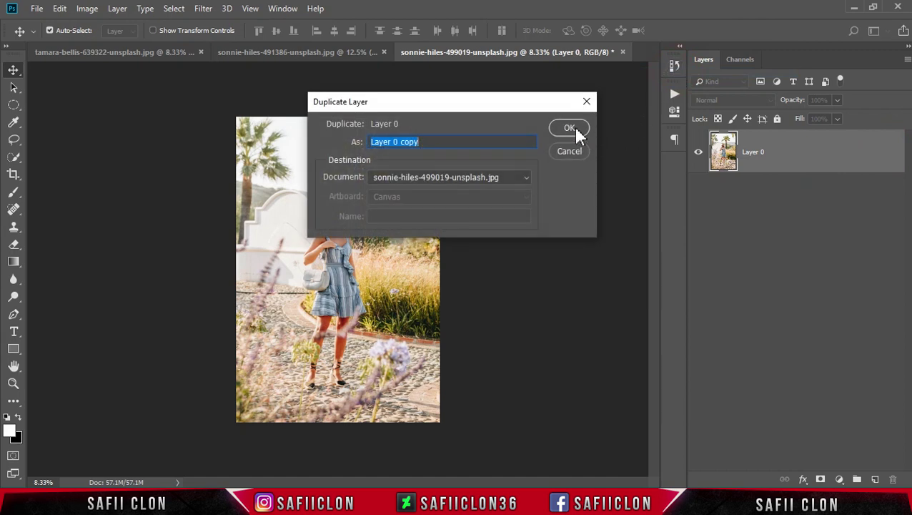
left_click(572, 129)
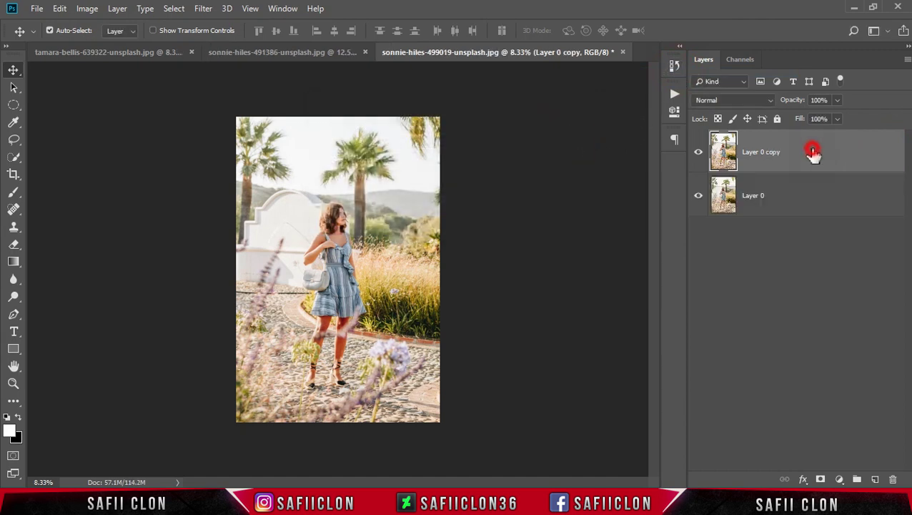
left_click(203, 8)
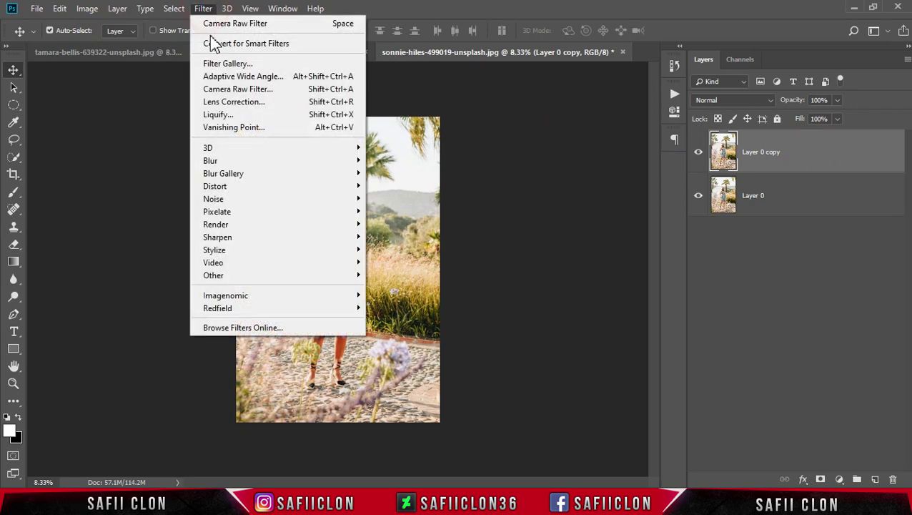
Apply the Camera Raw Filter to the copy, loading the PEACH CT.xmp preset settings.
left_click(241, 90)
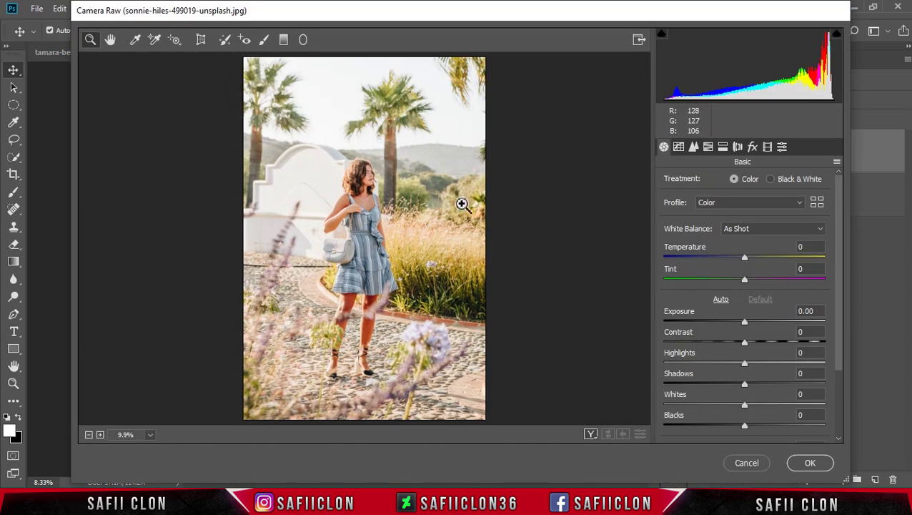
left_click(837, 163)
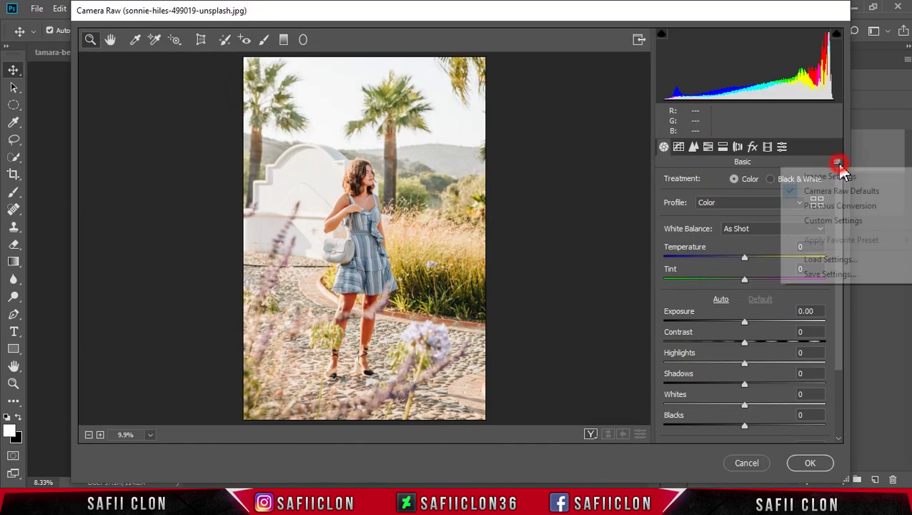
left_click(830, 261)
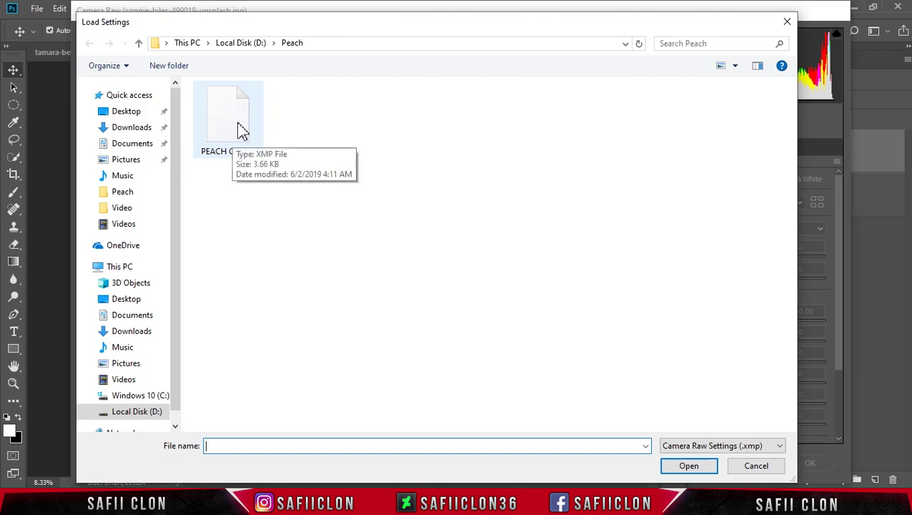
left_click(241, 130)
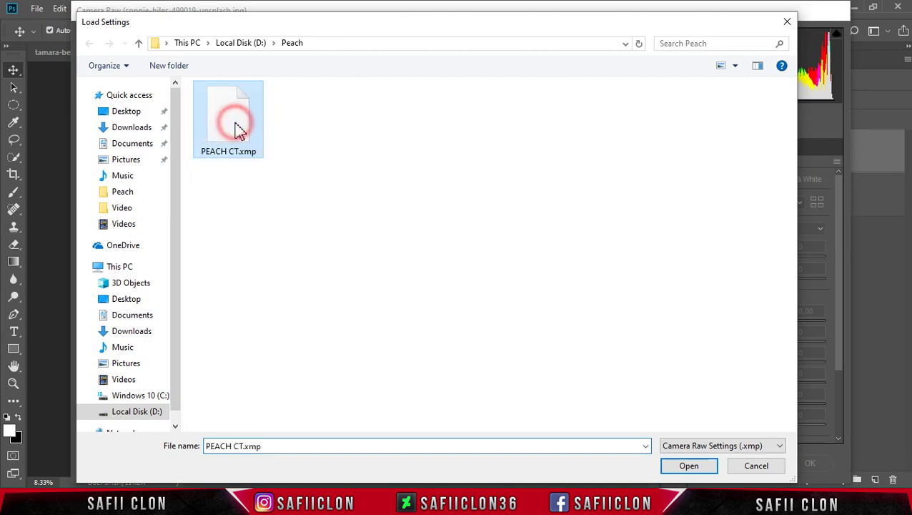
left_click(688, 468)
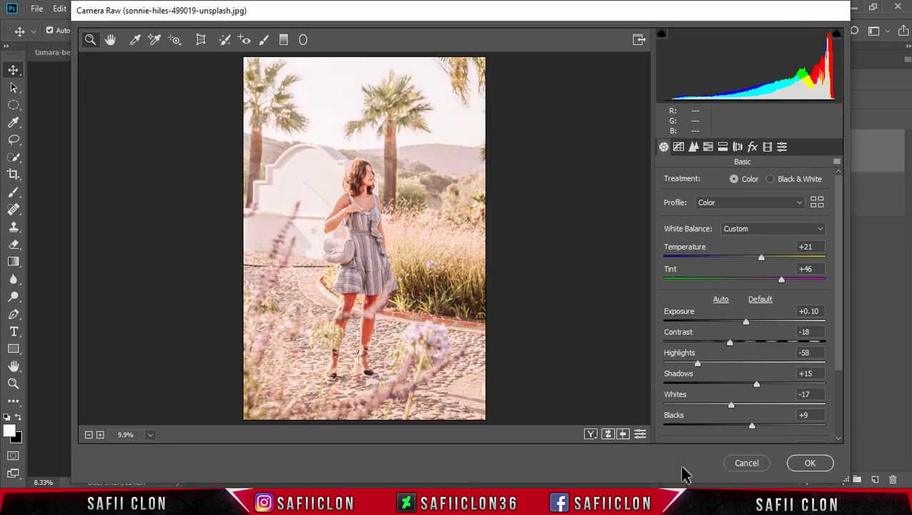
Set Shadows to +22 and Whites to -37, add slight Clarity, and apply the Camera Raw edits.
left_click_drag(838, 309, 845, 359)
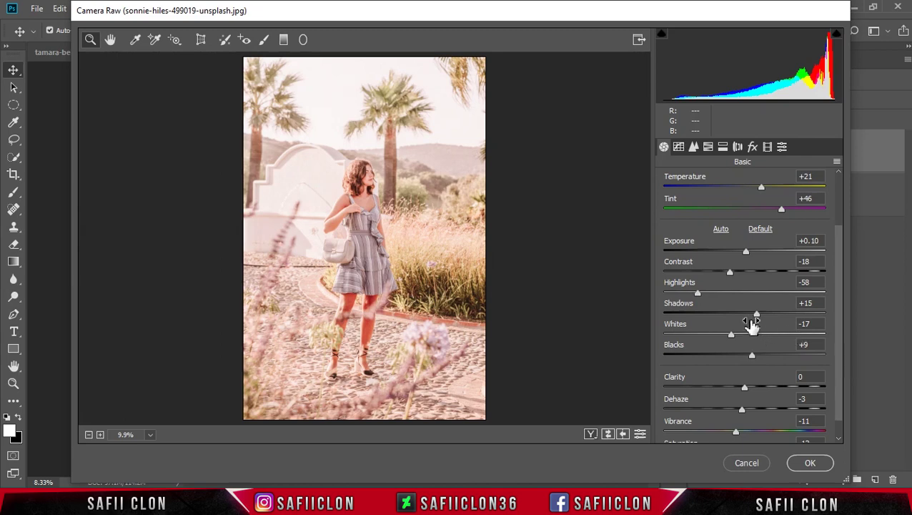
left_click_drag(759, 320, 767, 320)
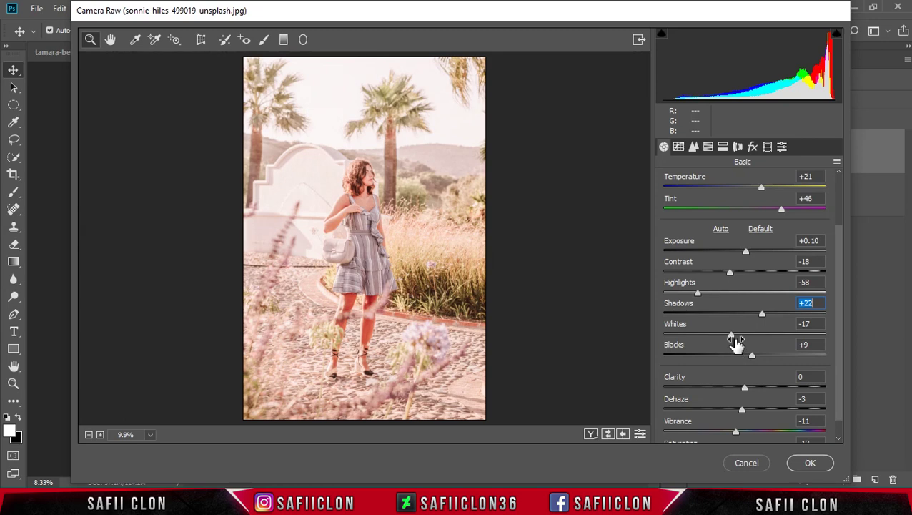
left_click_drag(733, 341, 716, 334)
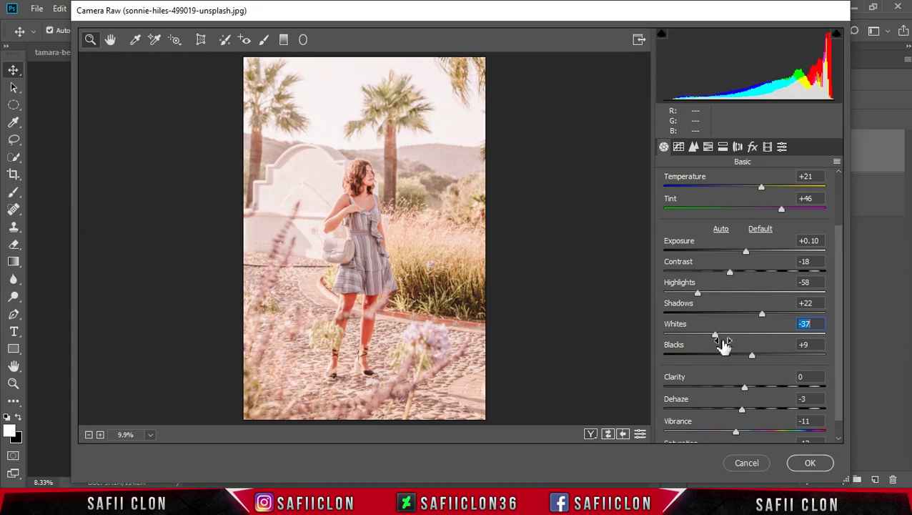
left_click_drag(746, 387, 746, 389)
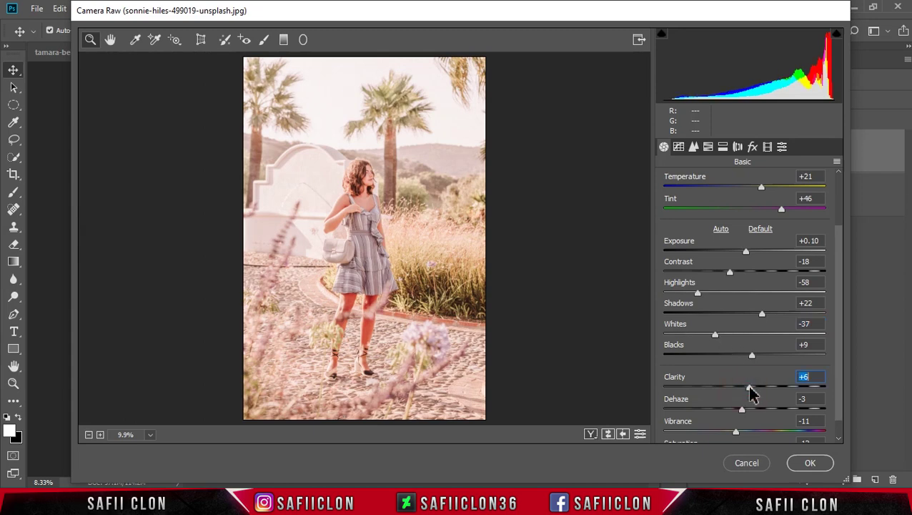
left_click(802, 471)
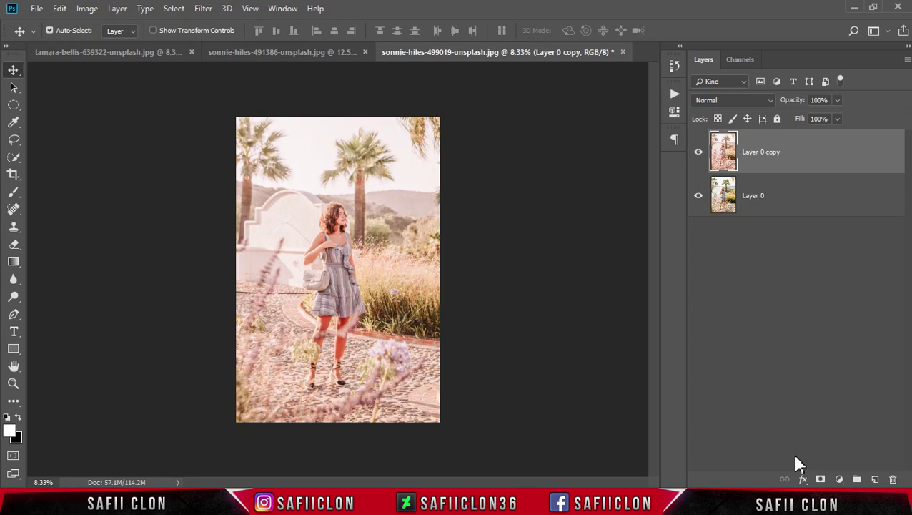
left_click(699, 152)
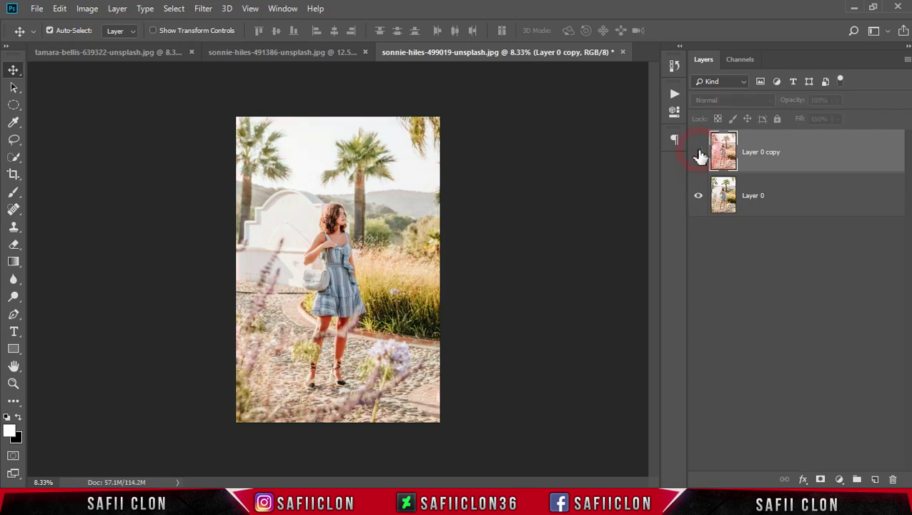
key("ctrl+plus")
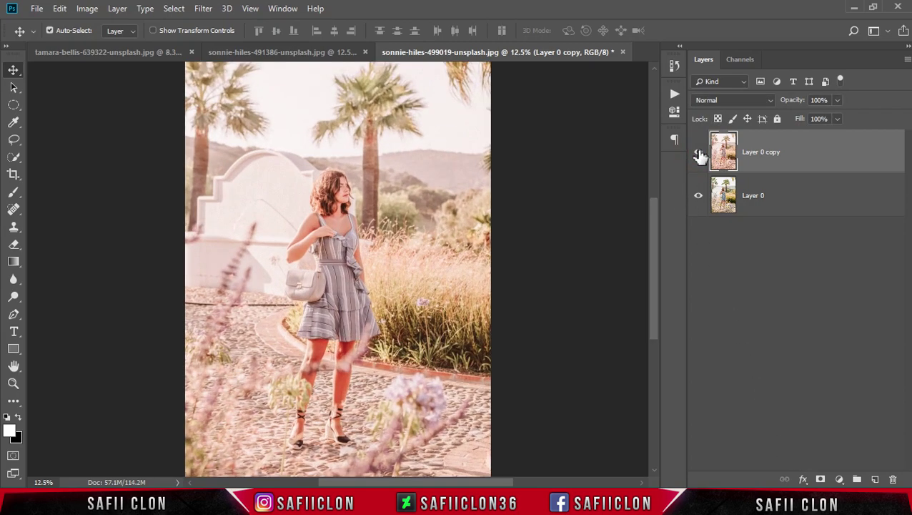
left_click(698, 152)
left_click(698, 153)
left_click(698, 152)
left_click(36, 9)
left_click(55, 38)
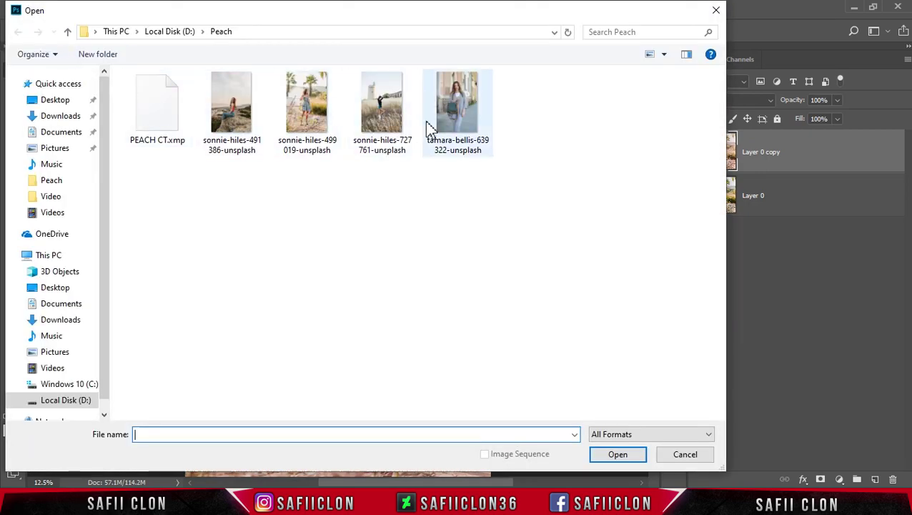
Open the lighthouse photo sonnie-hiles-727761-unsplash from the Peach folder.
left_click(379, 106)
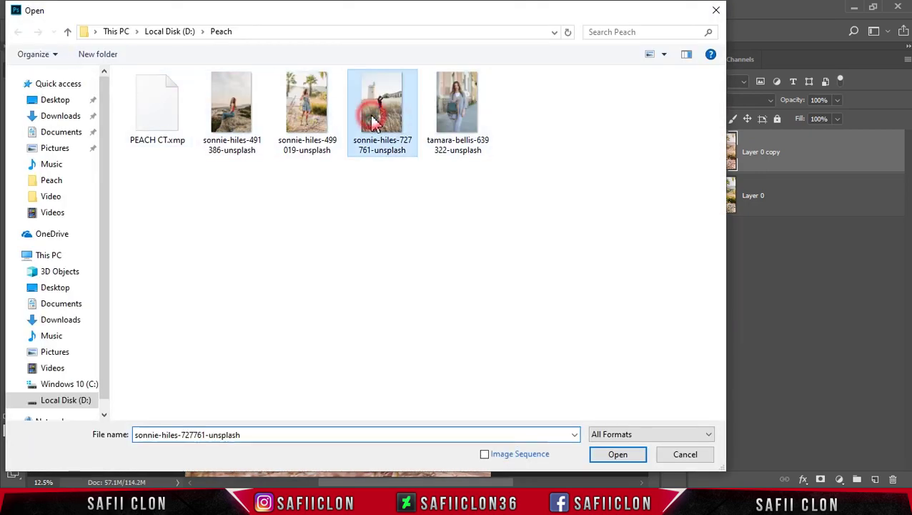
left_click(621, 456)
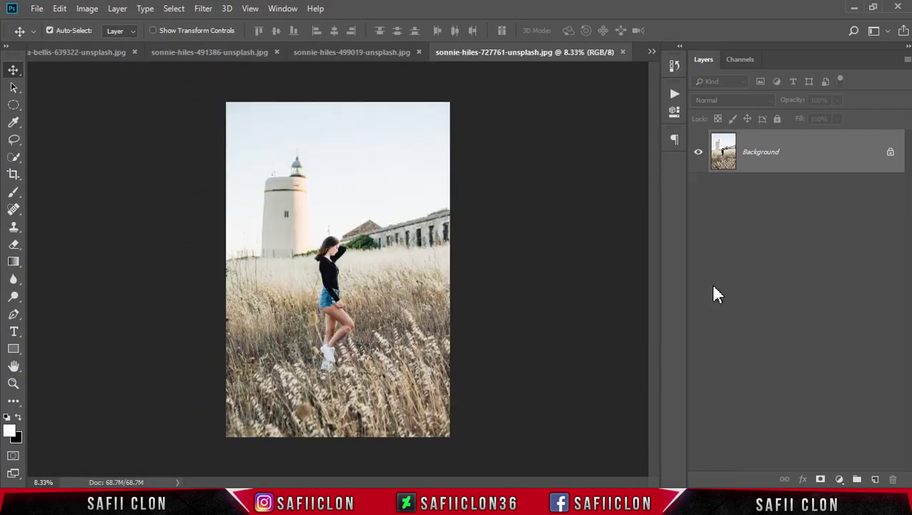
Unlock the lighthouse Background as Layer 0, duplicate it into Layer 0 copy, and select the copy.
left_click(892, 155)
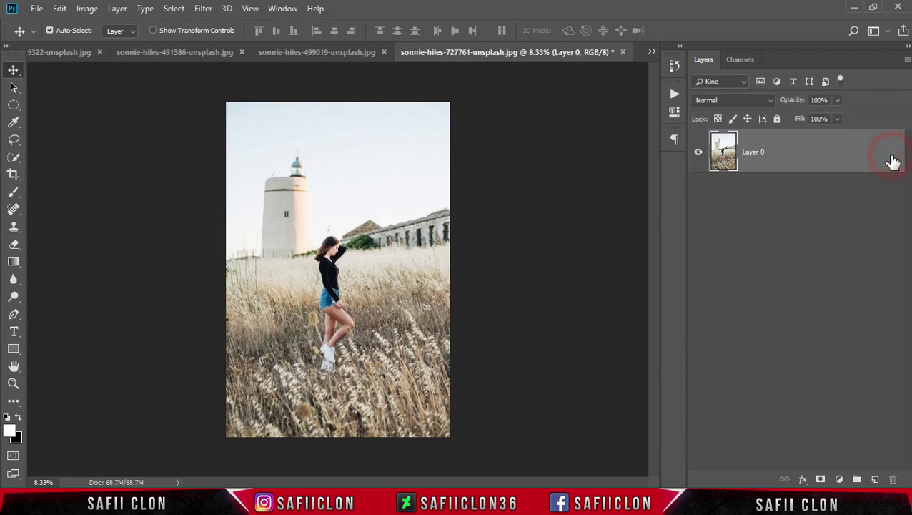
right_click(815, 150)
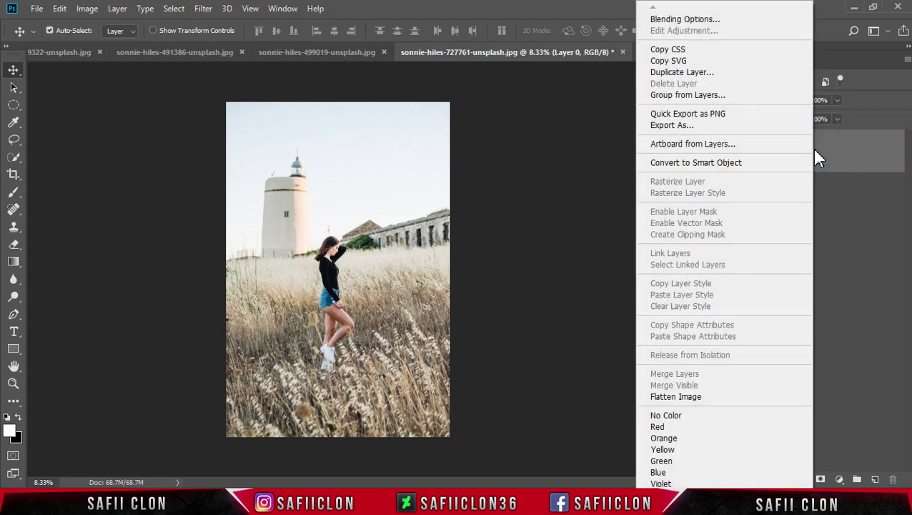
left_click(692, 73)
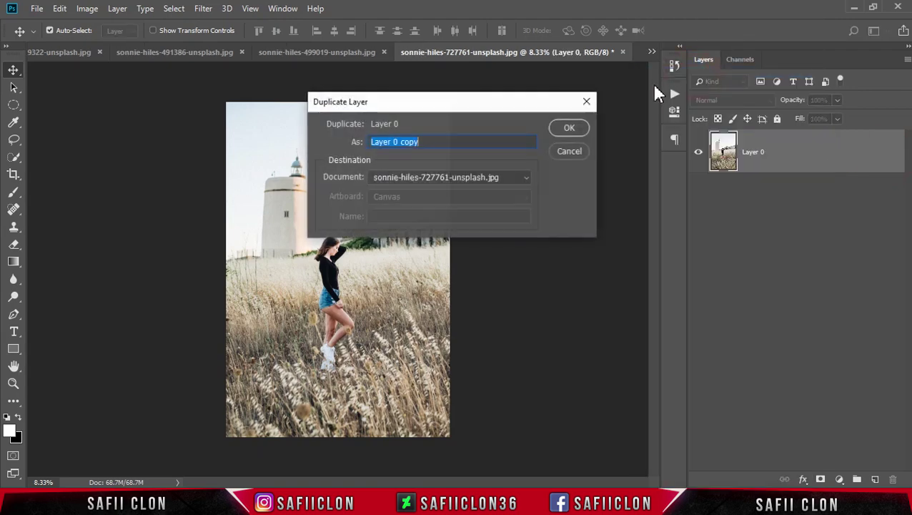
left_click(569, 129)
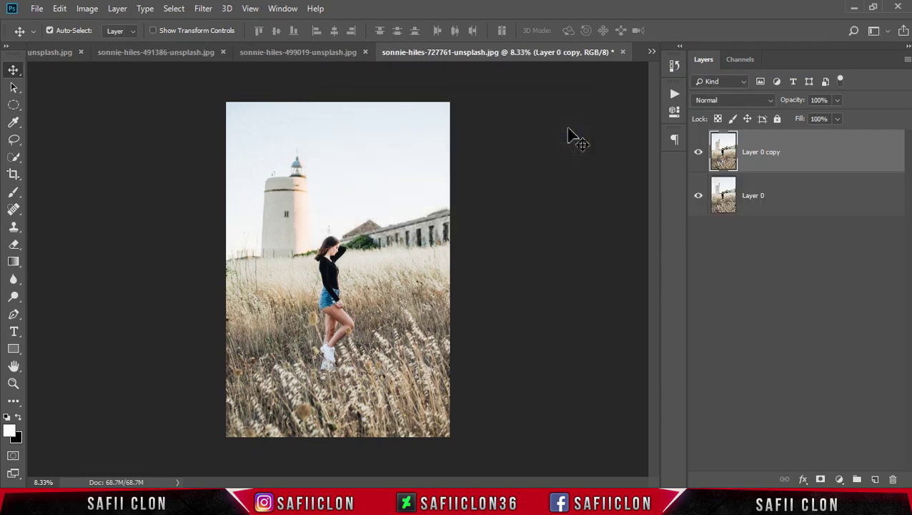
left_click(835, 155)
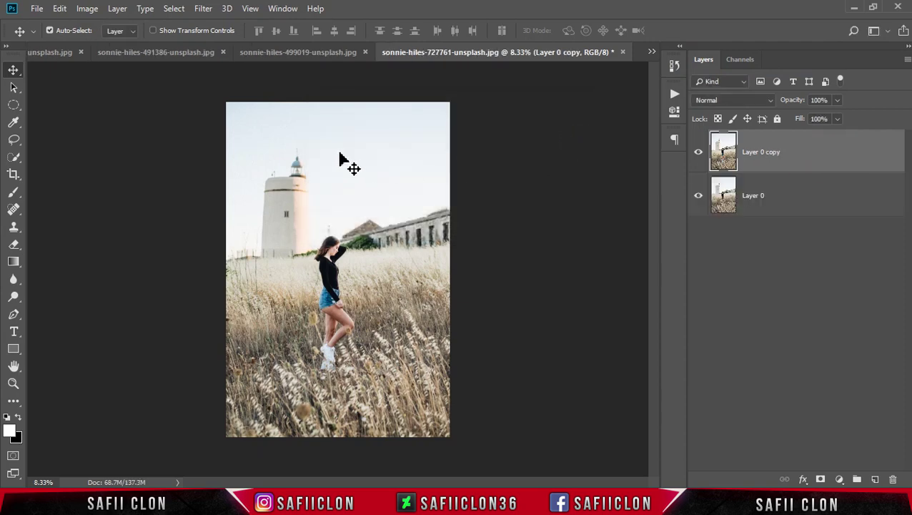
left_click(203, 10)
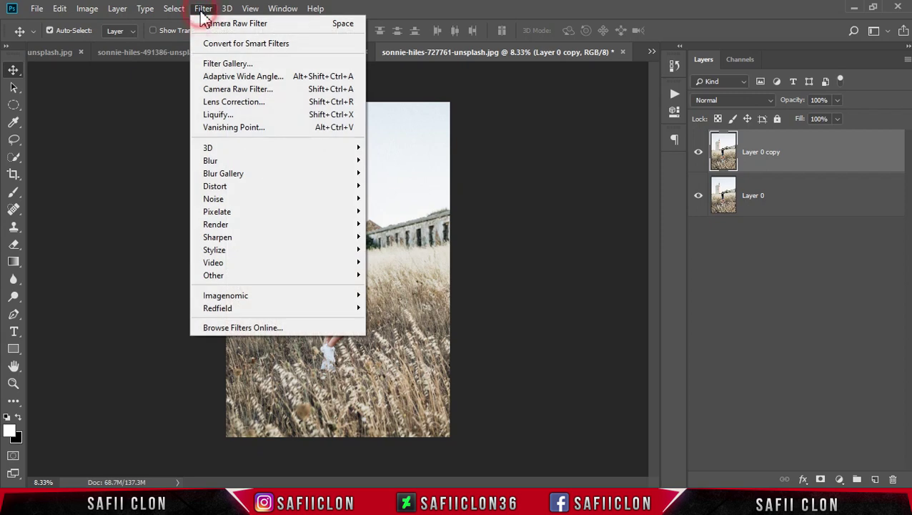
Reapply the last peach Camera Raw Filter to the lighthouse Layer 0 copy and check it against the original.
left_click(265, 26)
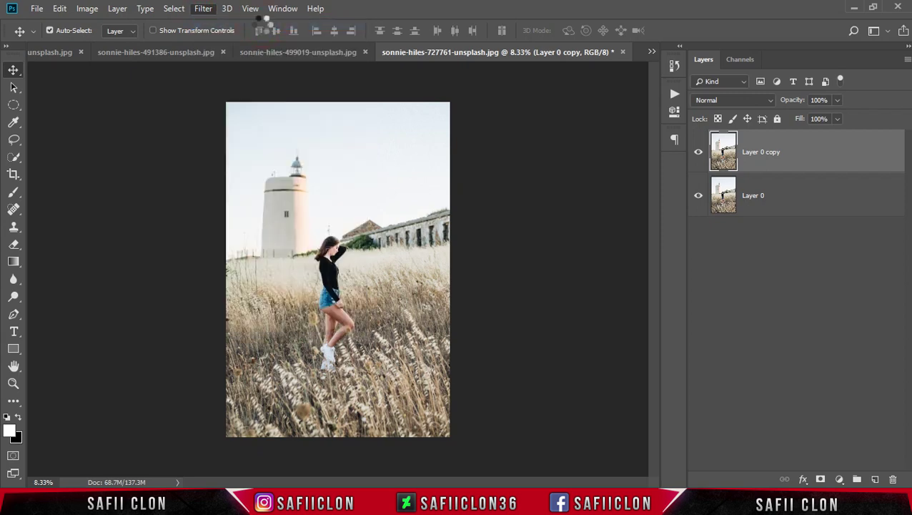
left_click(699, 153)
left_click(699, 153)
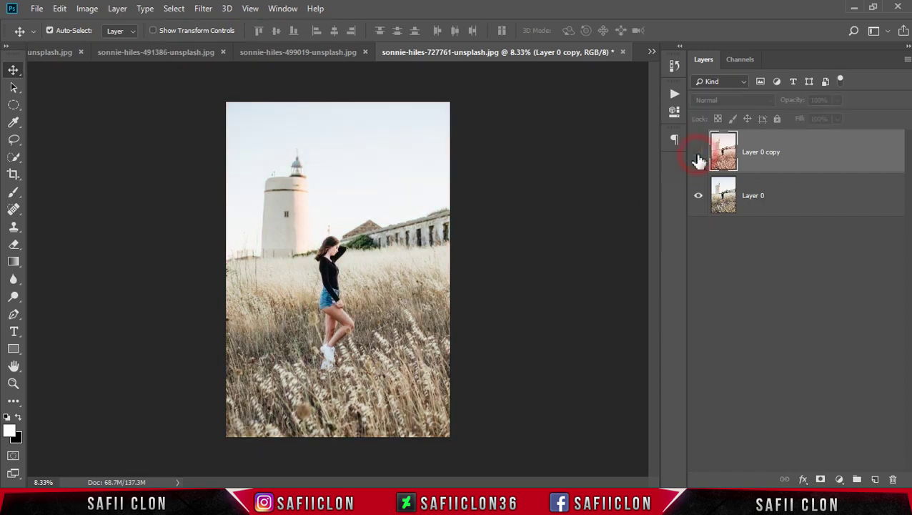
Zoom in two steps to compare the graded copy with the original, then zoom out one step.
key("ctrl+plus")
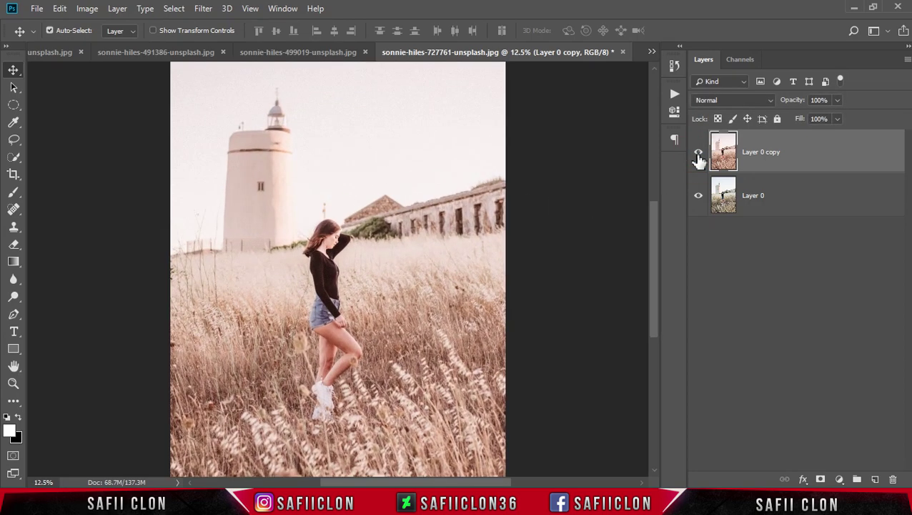
key("ctrl+plus")
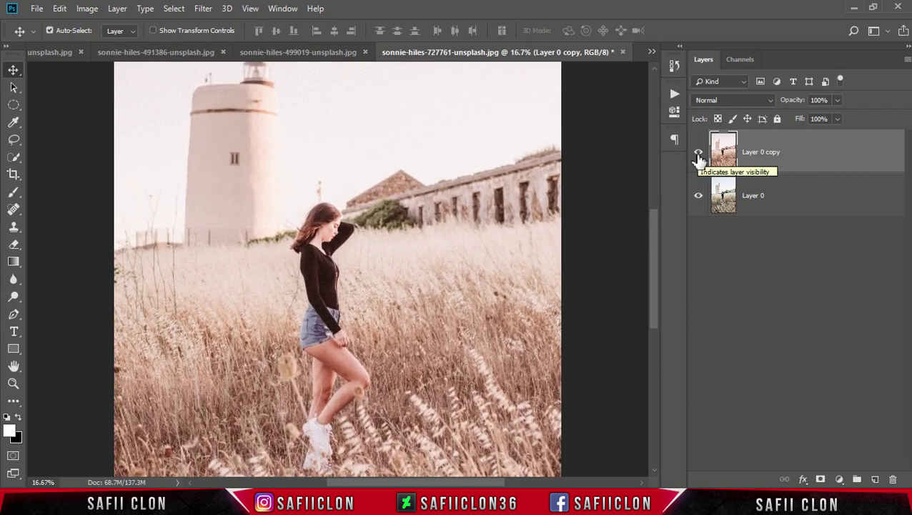
left_click(698, 153)
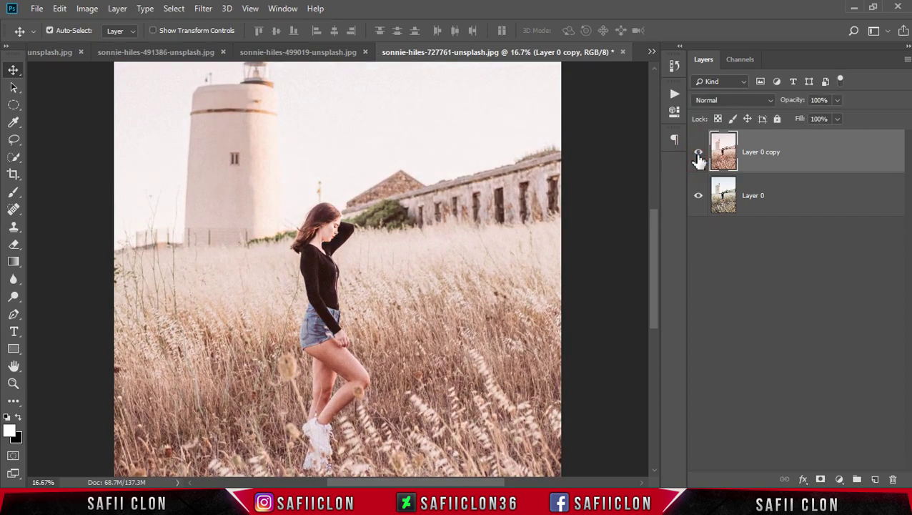
left_click(699, 153)
key("ctrl+minus")
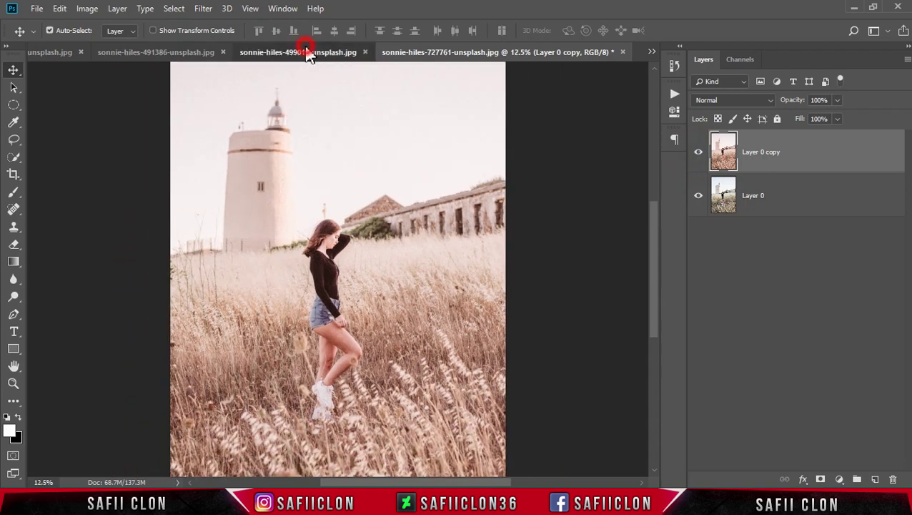
Flip through the dress, rock and bag portrait tabs to review each peach grade.
left_click(307, 53)
left_click(201, 57)
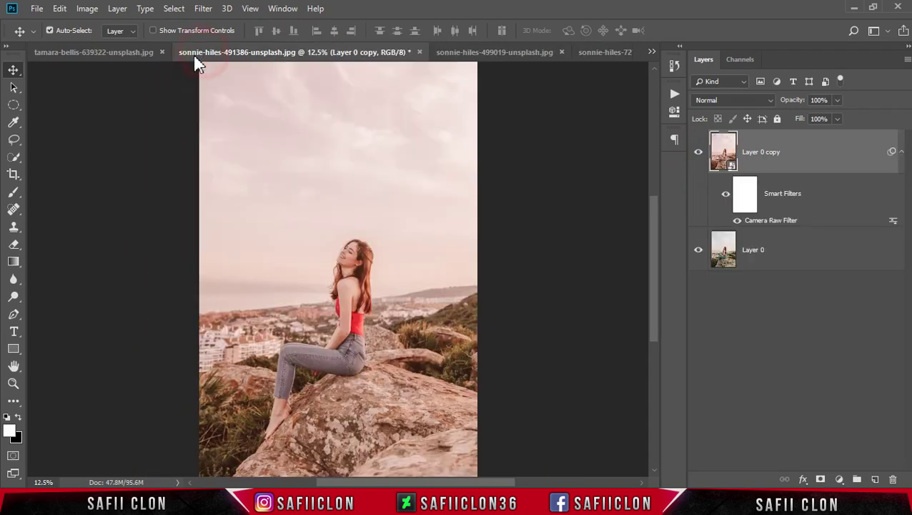
left_click(116, 54)
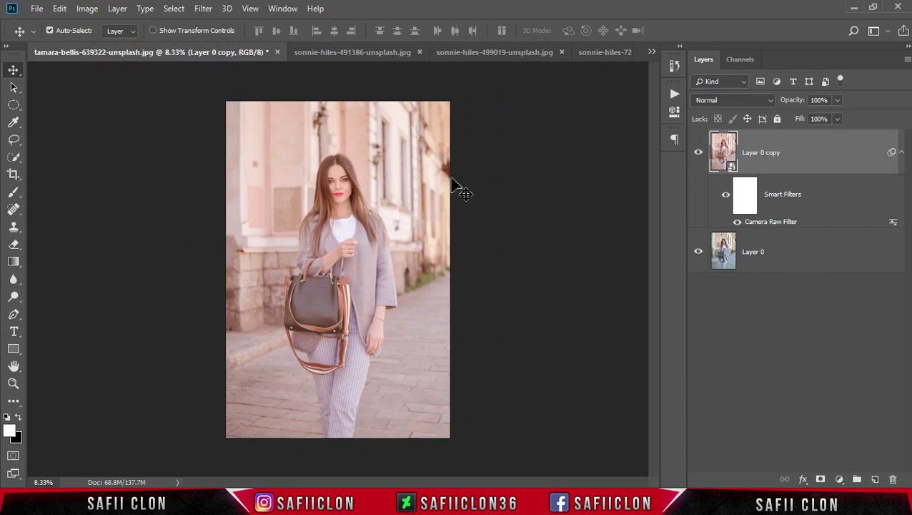